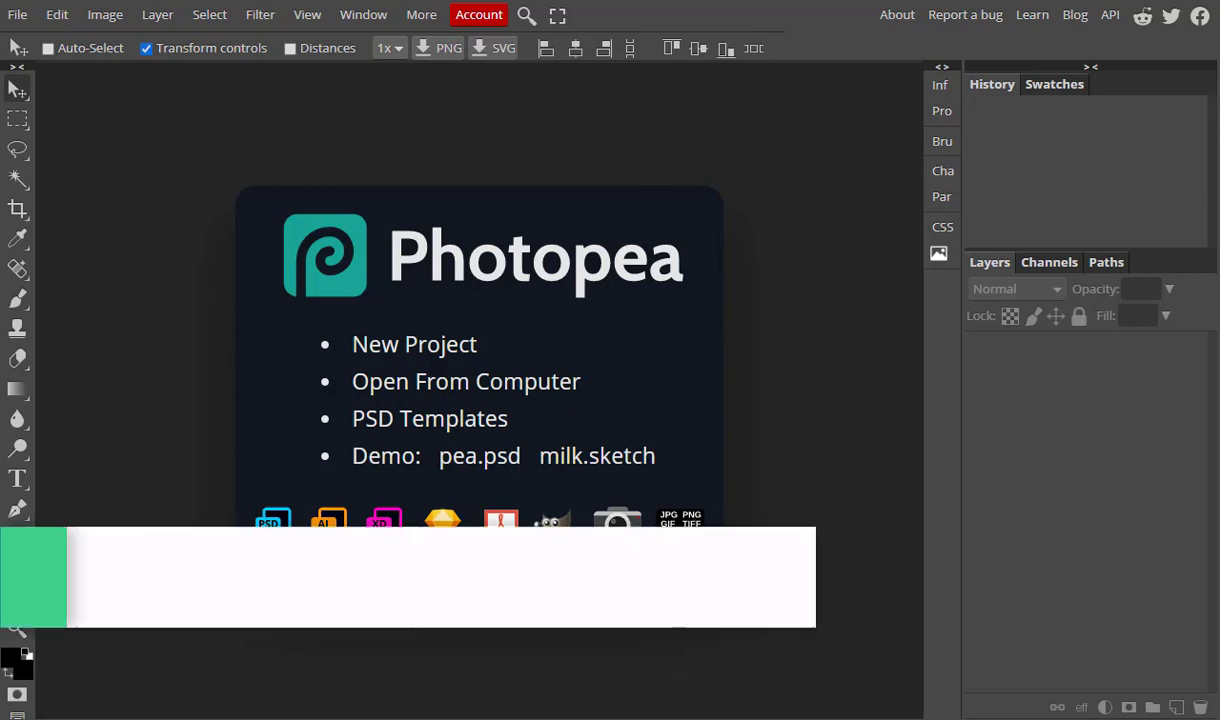
Step: Open the Penguin image from the computer
left_click(527, 389)
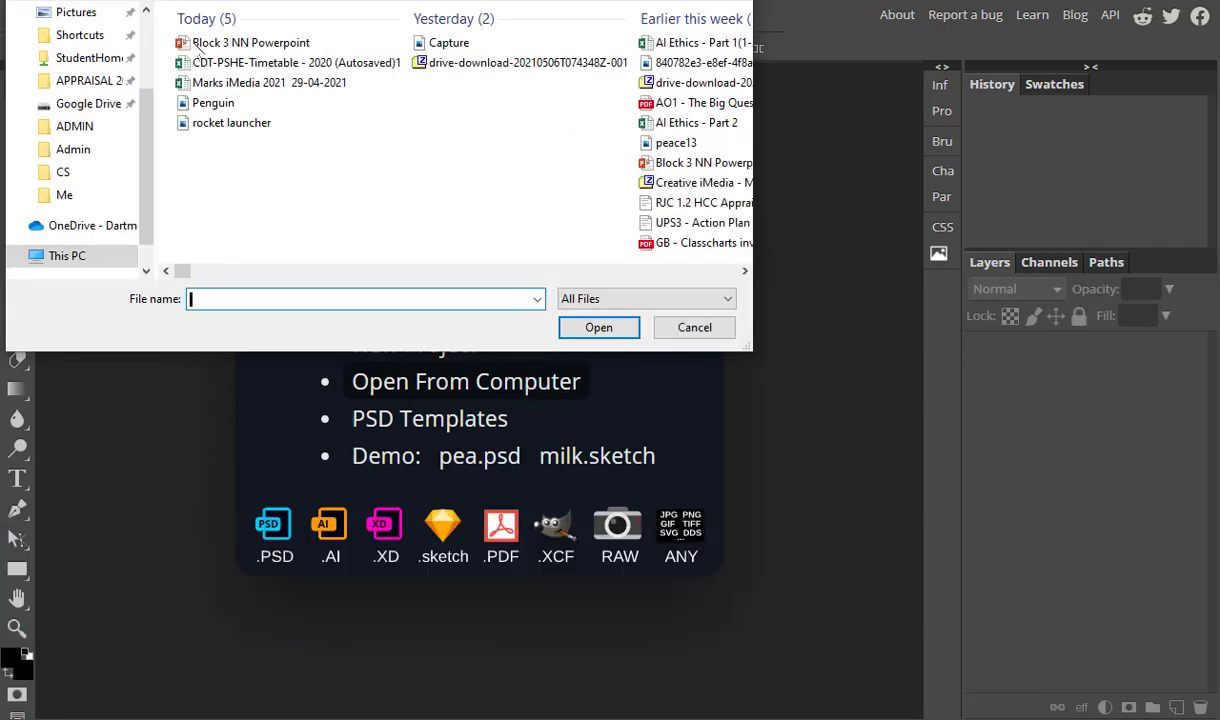
left_click(207, 103)
left_click(597, 328)
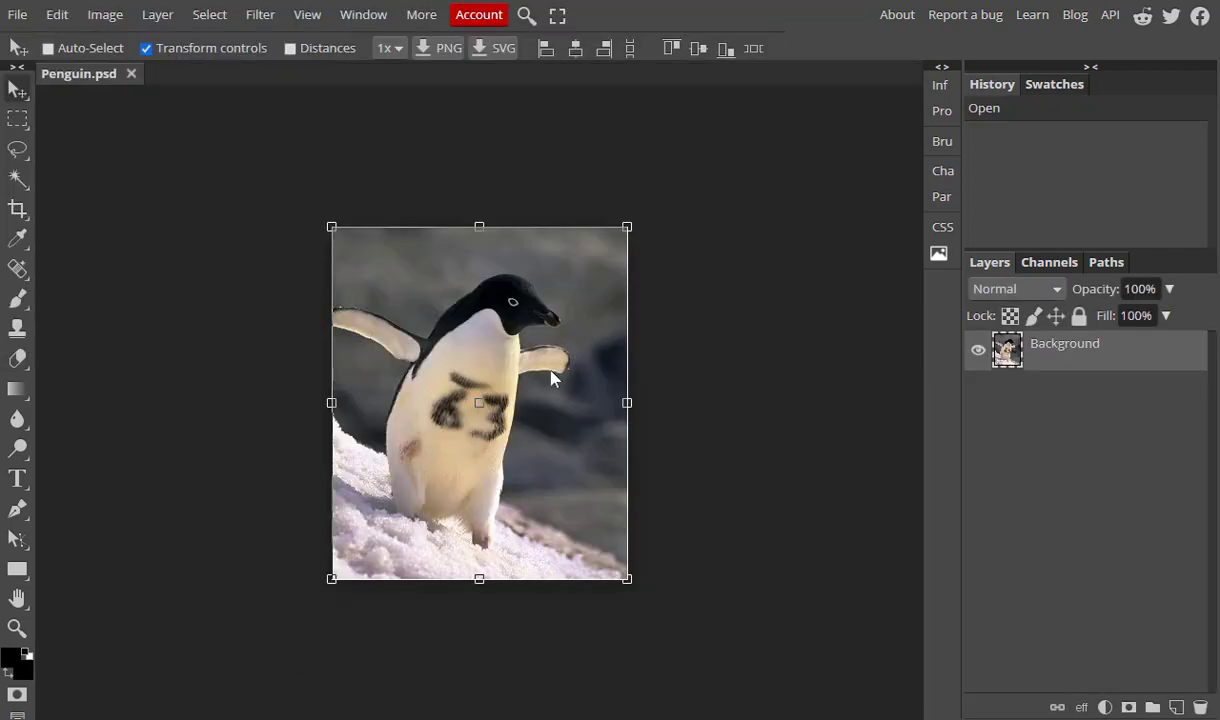
Step: Place the rocket launcher image into the penguin document as a new layer
left_click(18, 16)
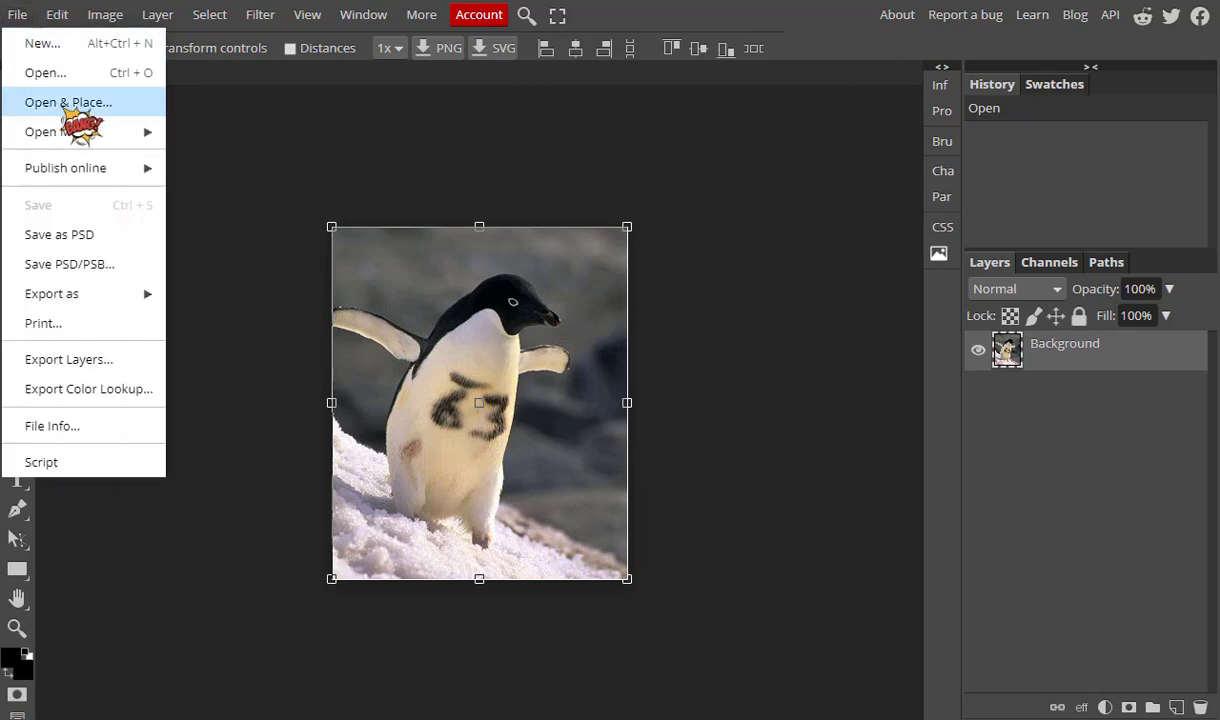
left_click(66, 104)
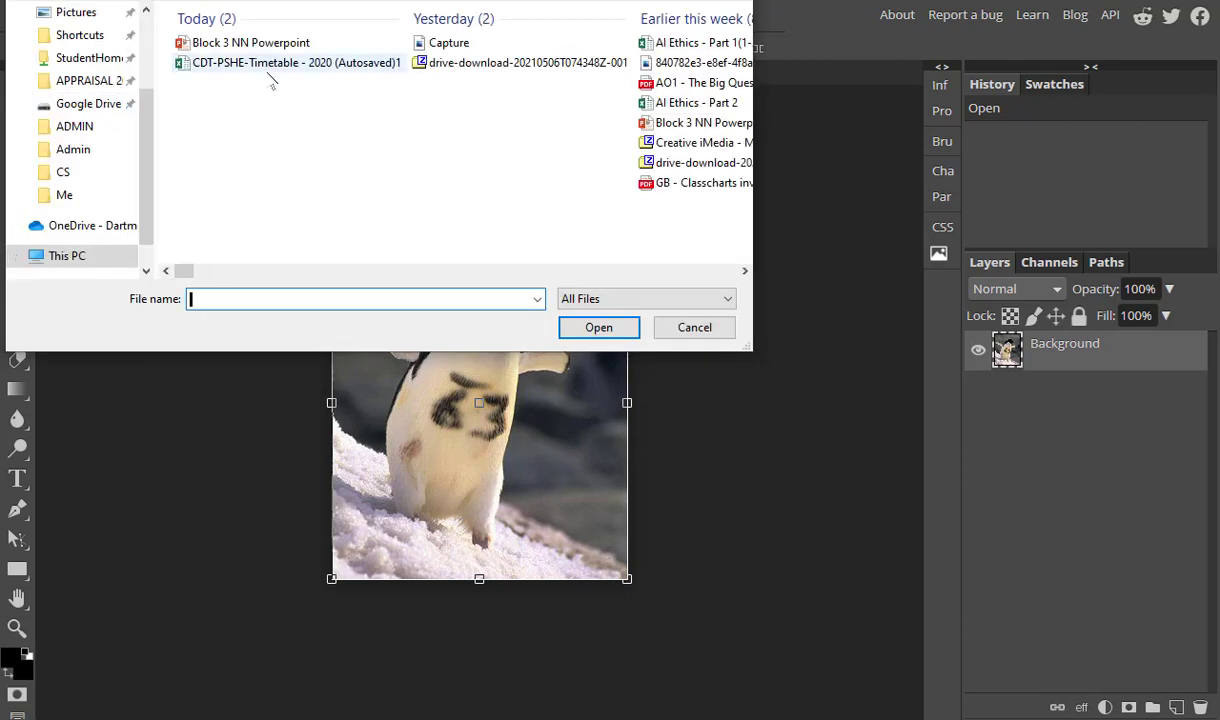
left_click(240, 126)
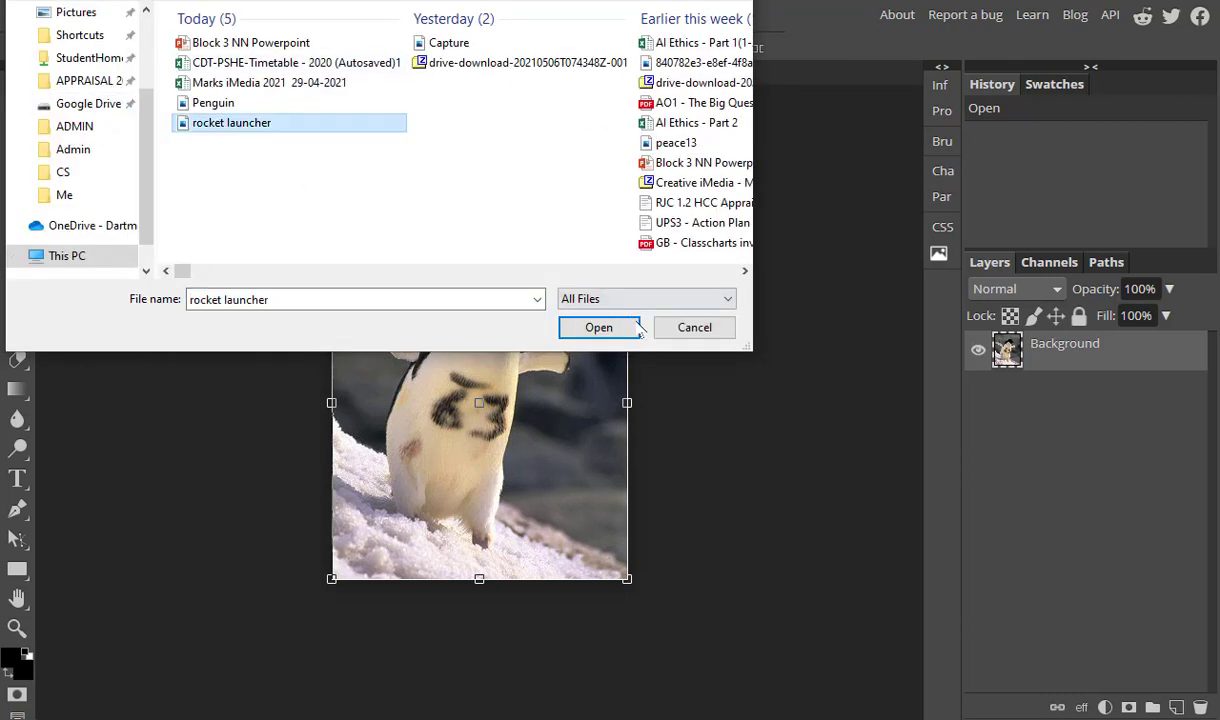
left_click(597, 327)
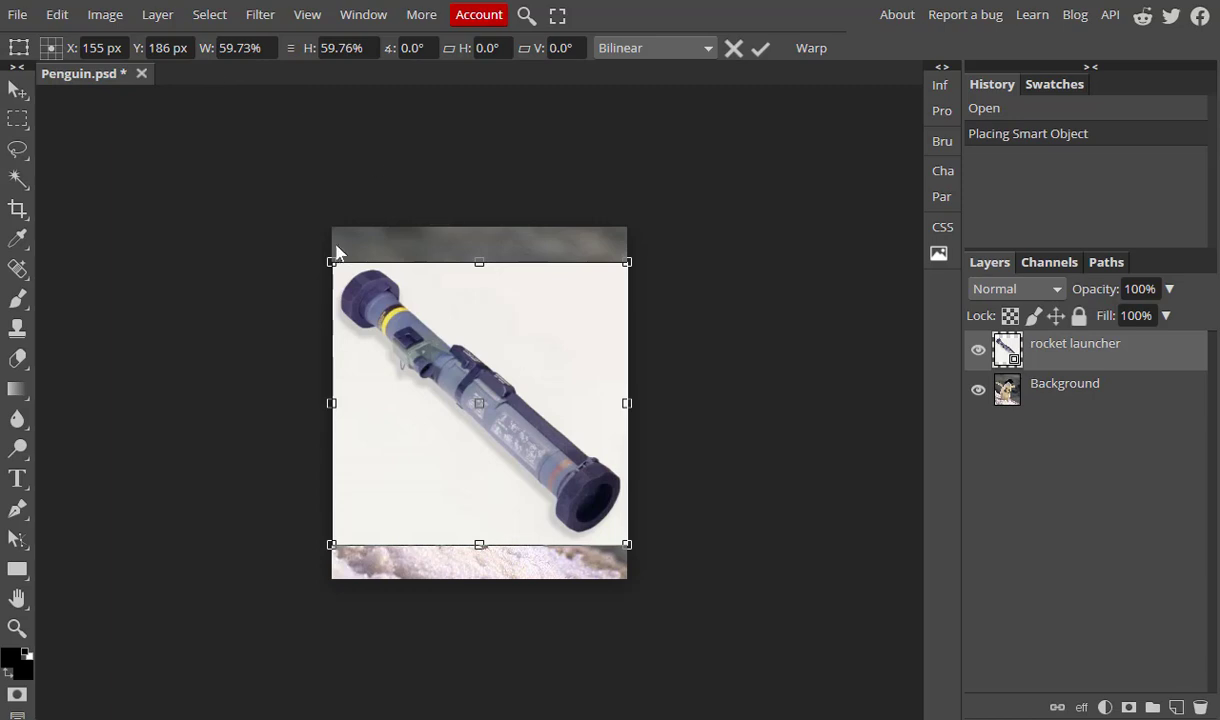
Step: Scale the placed rocket launcher to about 36% width and 41% height and position it over the penguin's head and upper chest
left_click_drag(334, 266, 473, 379)
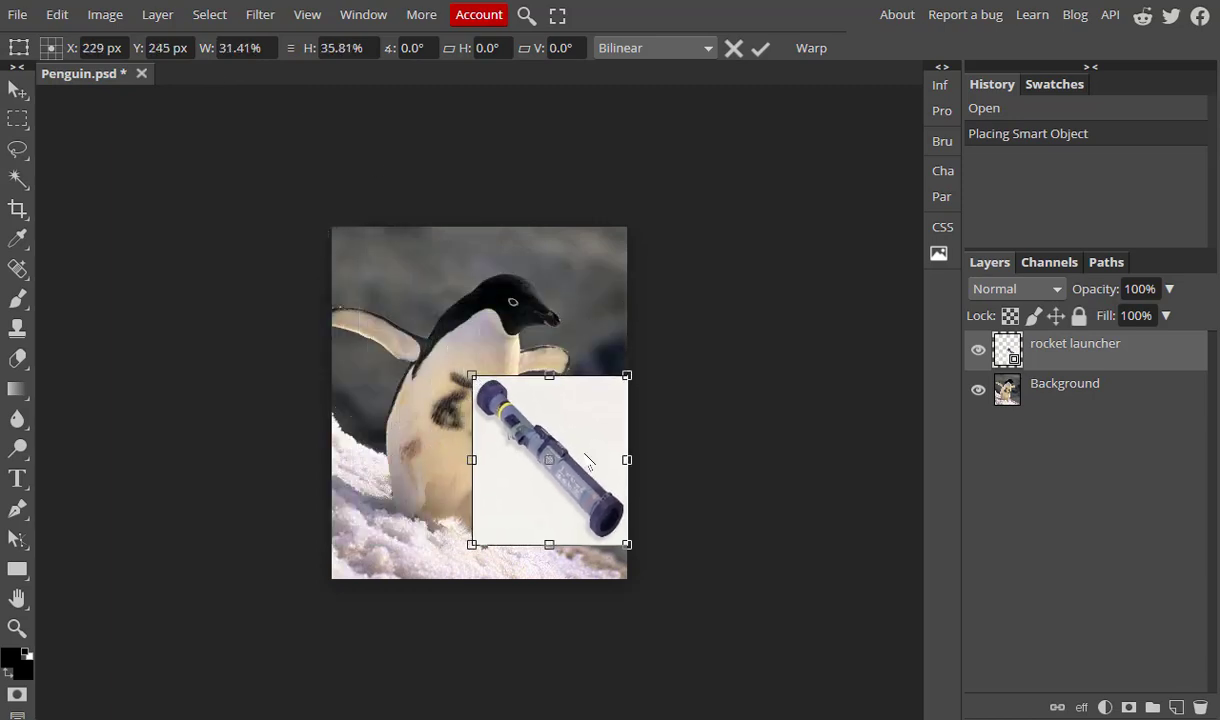
left_click_drag(588, 461, 550, 339)
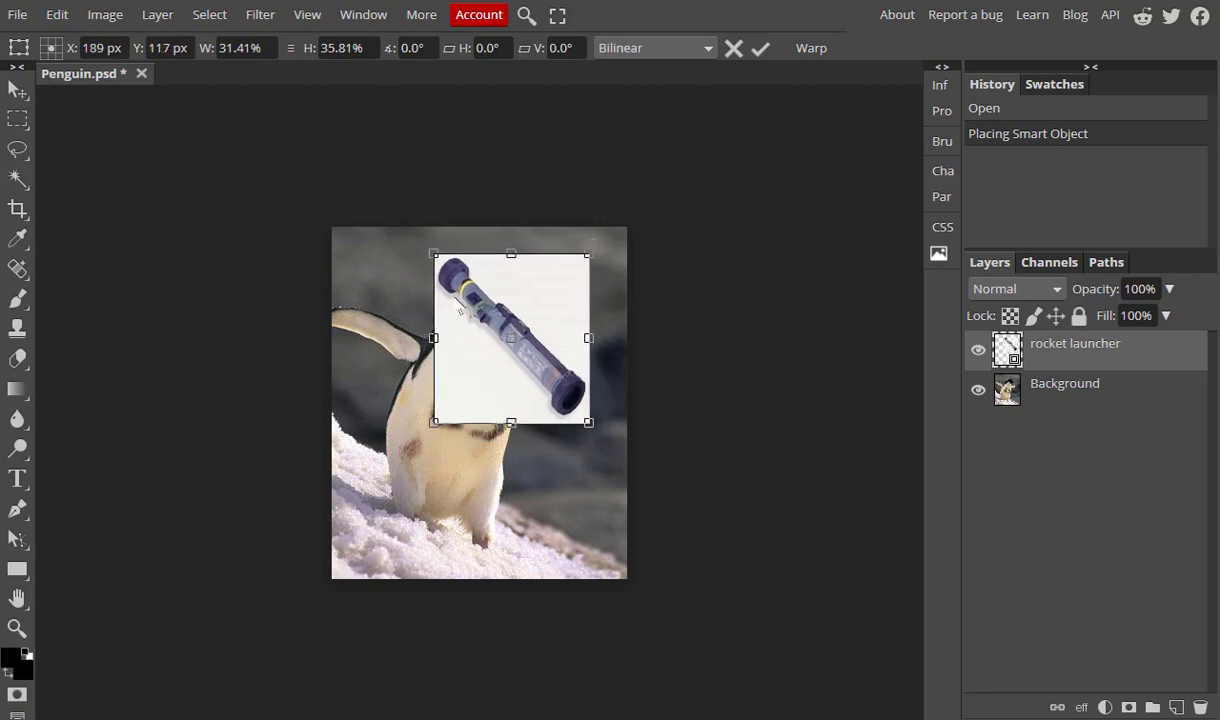
left_click_drag(438, 425, 417, 448)
left_click_drag(507, 381, 572, 361)
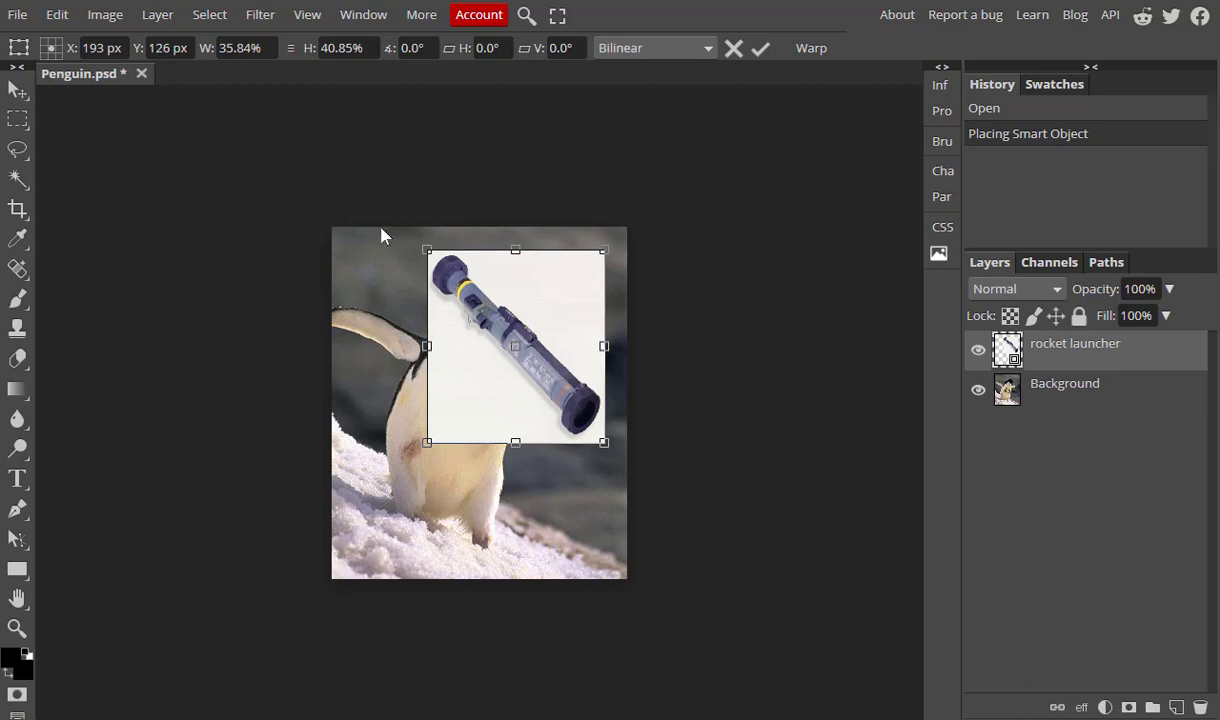
Step: Select the white background and the shadow edge around the rocket launcher with the Magic Wand at tolerance 32
left_click(18, 180)
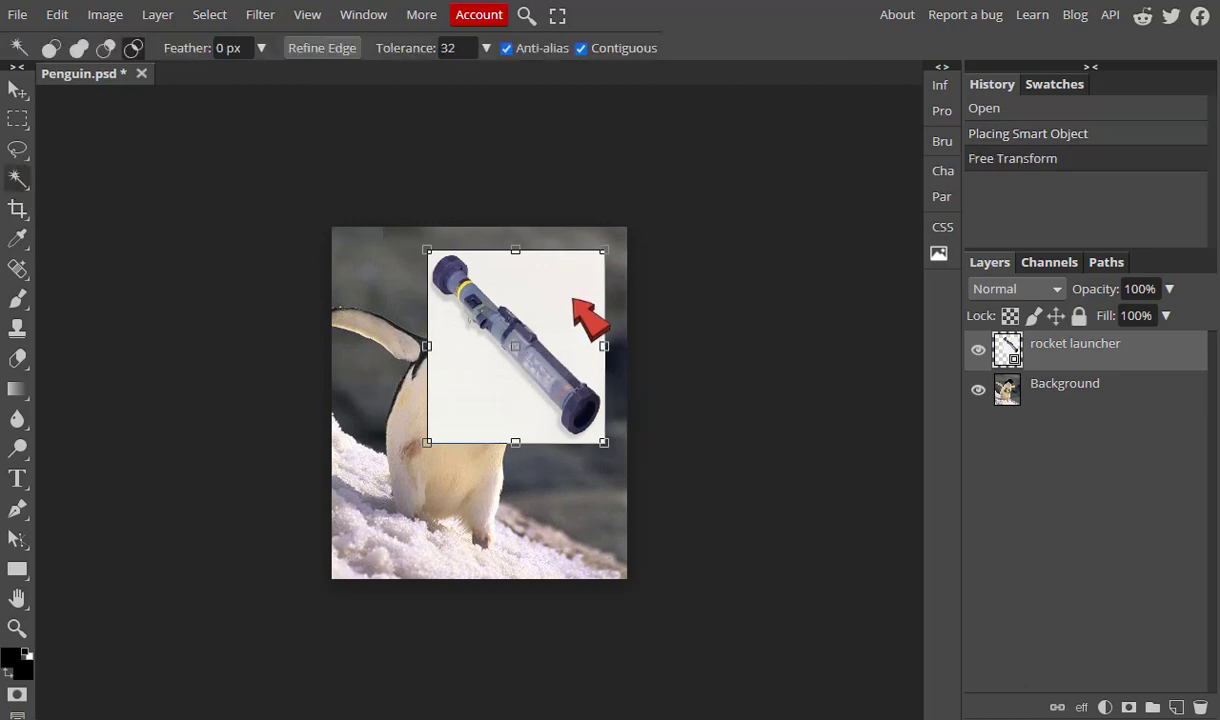
left_click(554, 310)
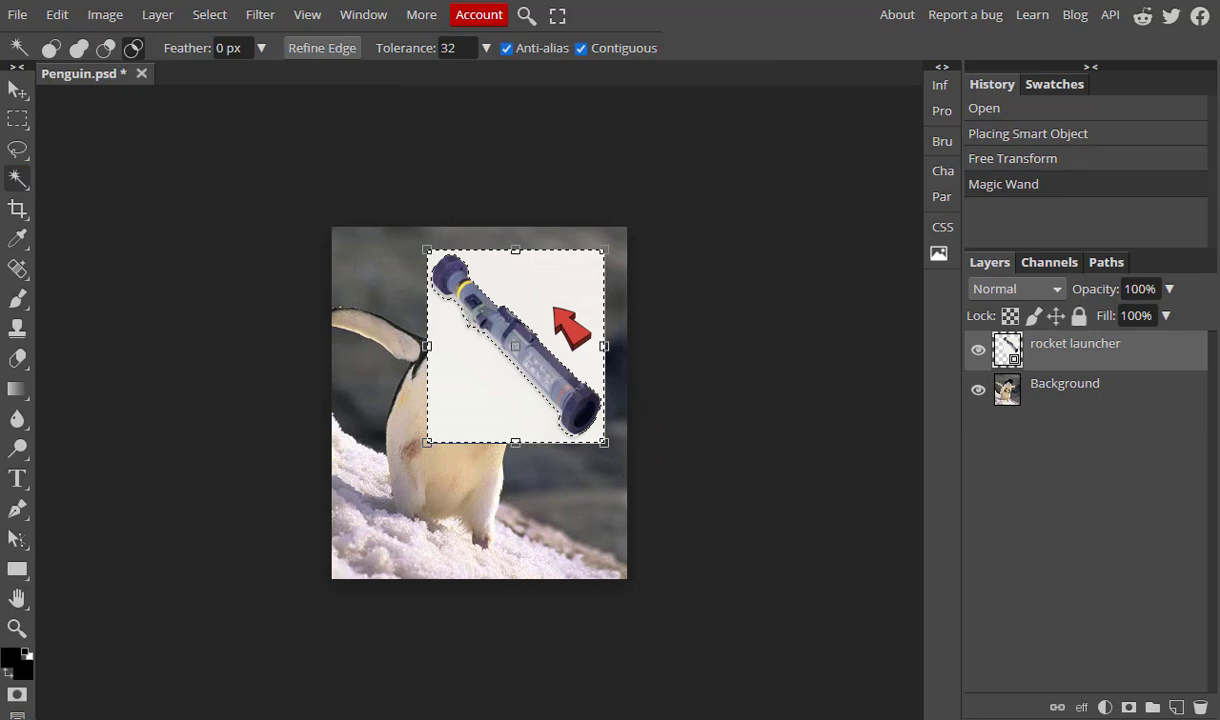
scroll(557, 312, "up", 2)
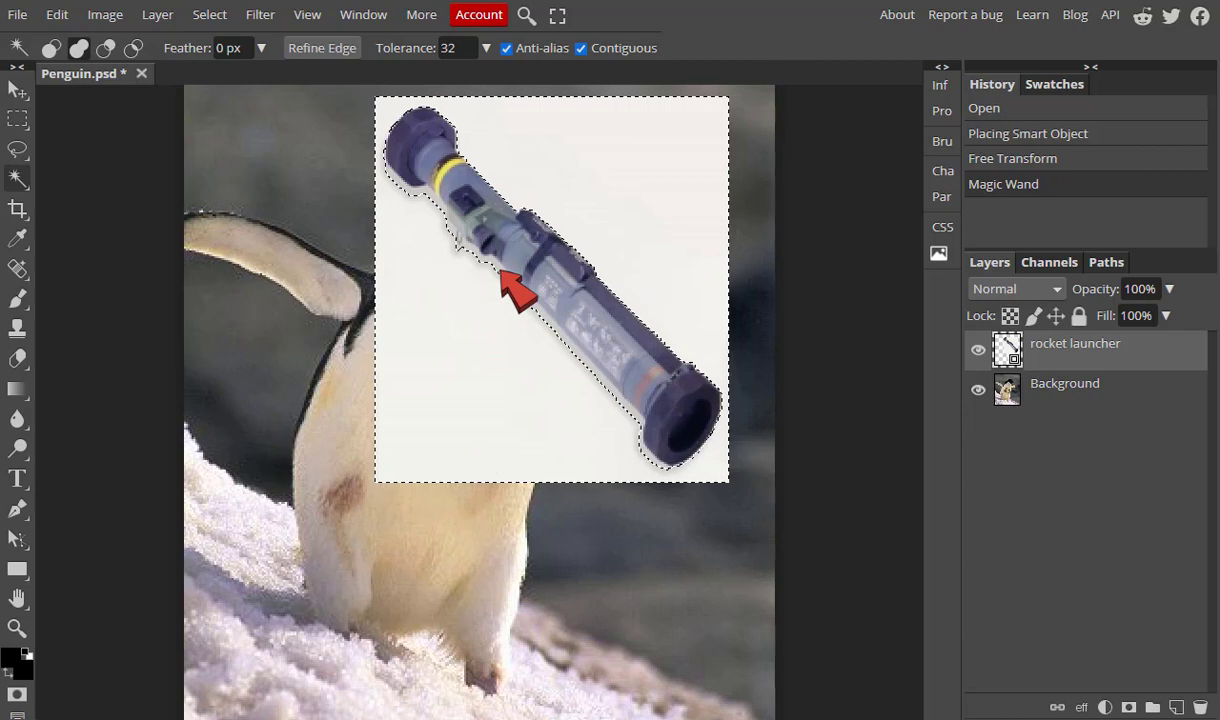
left_click(500, 270, "shift")
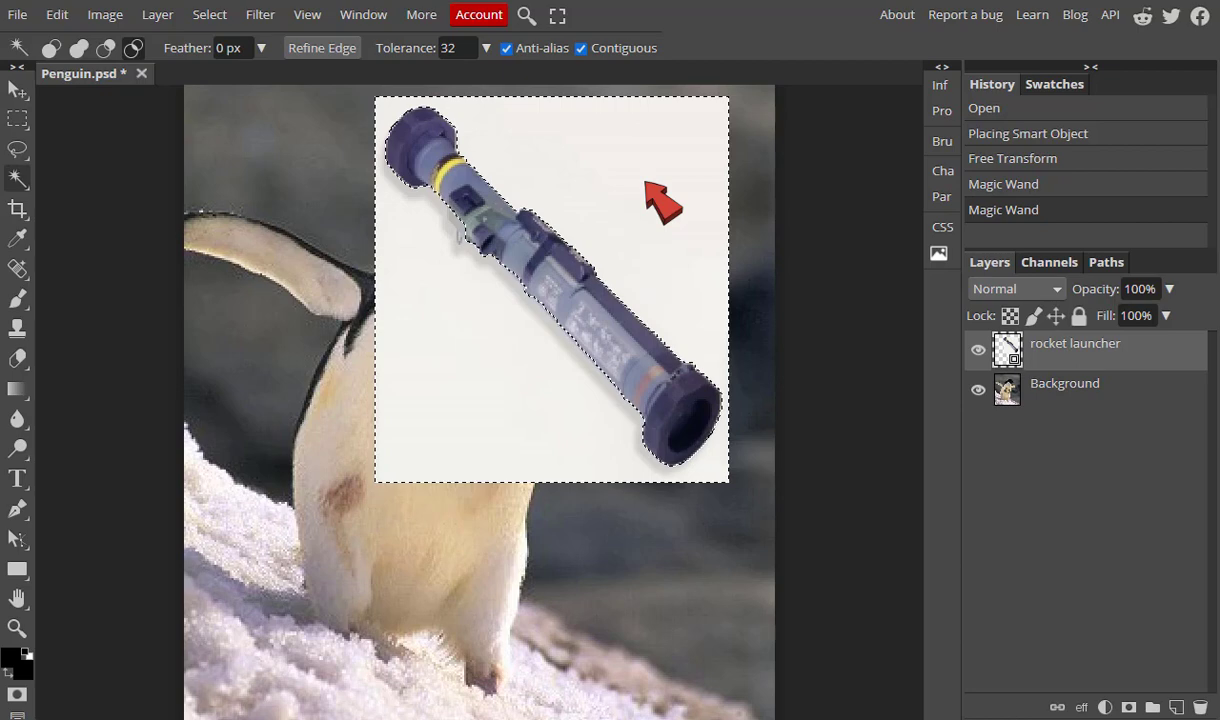
left_click(646, 183)
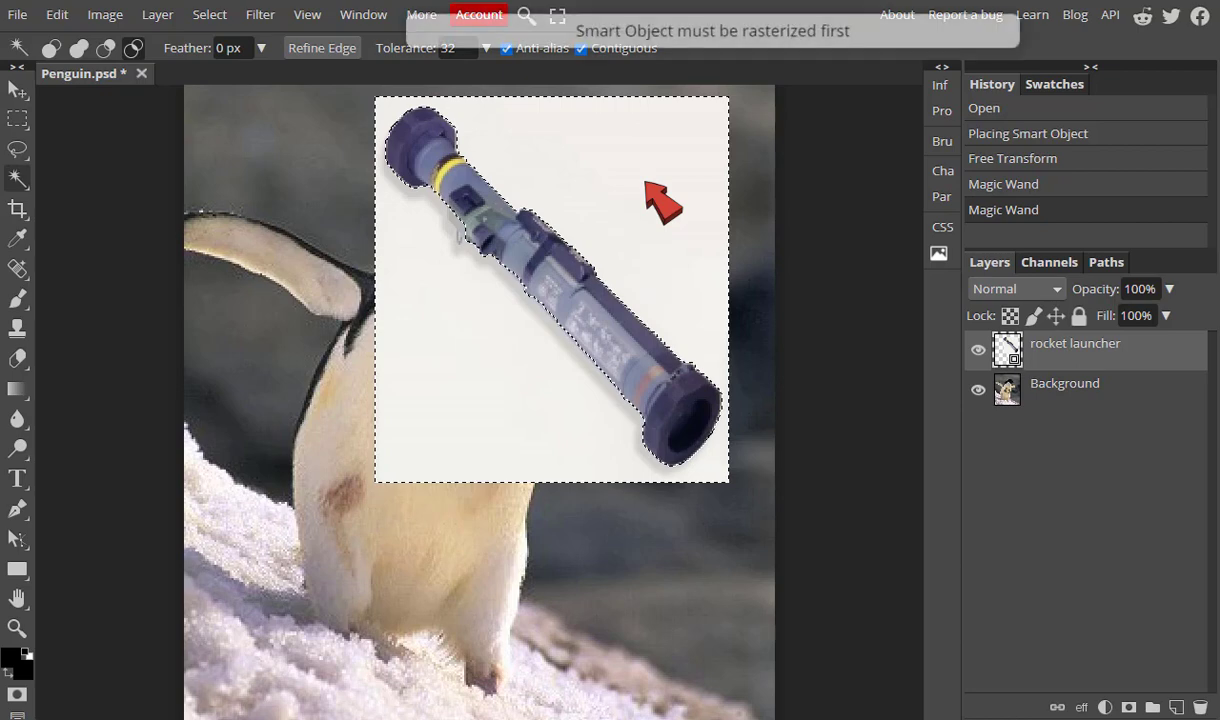
Step: Rasterize the rocket launcher layer and delete the selected white background, leaving nothing selected
right_click(1080, 360)
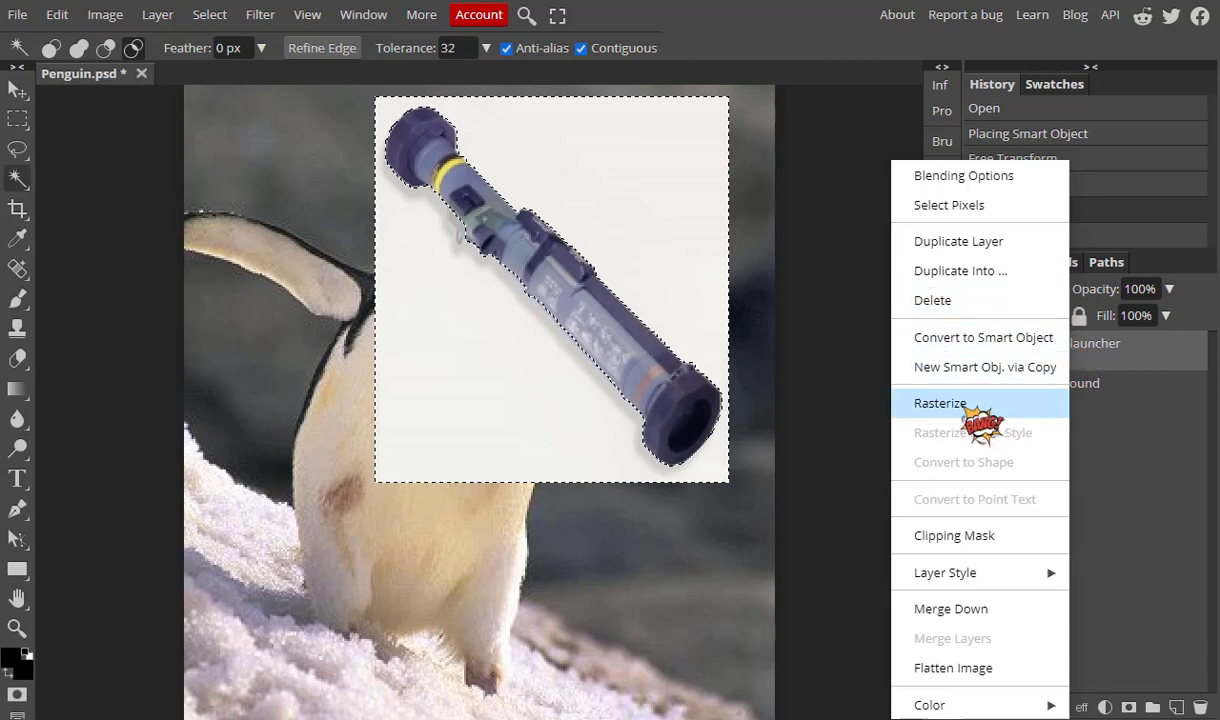
left_click(972, 404)
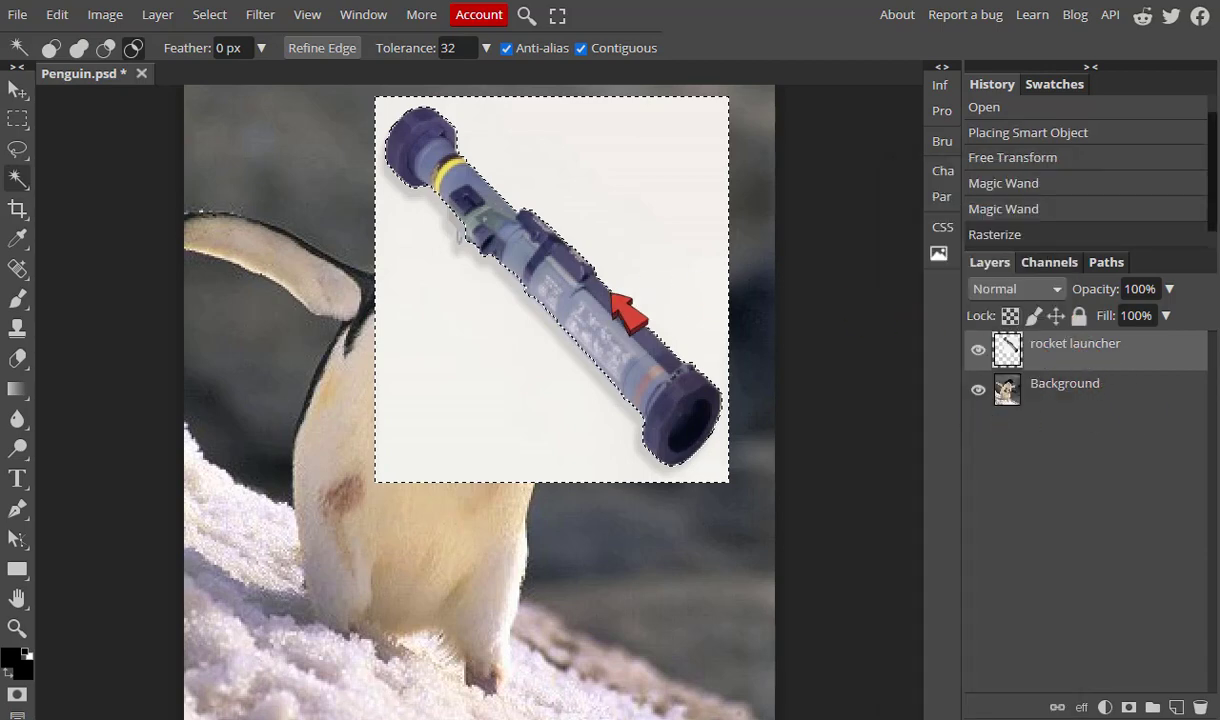
key("Delete")
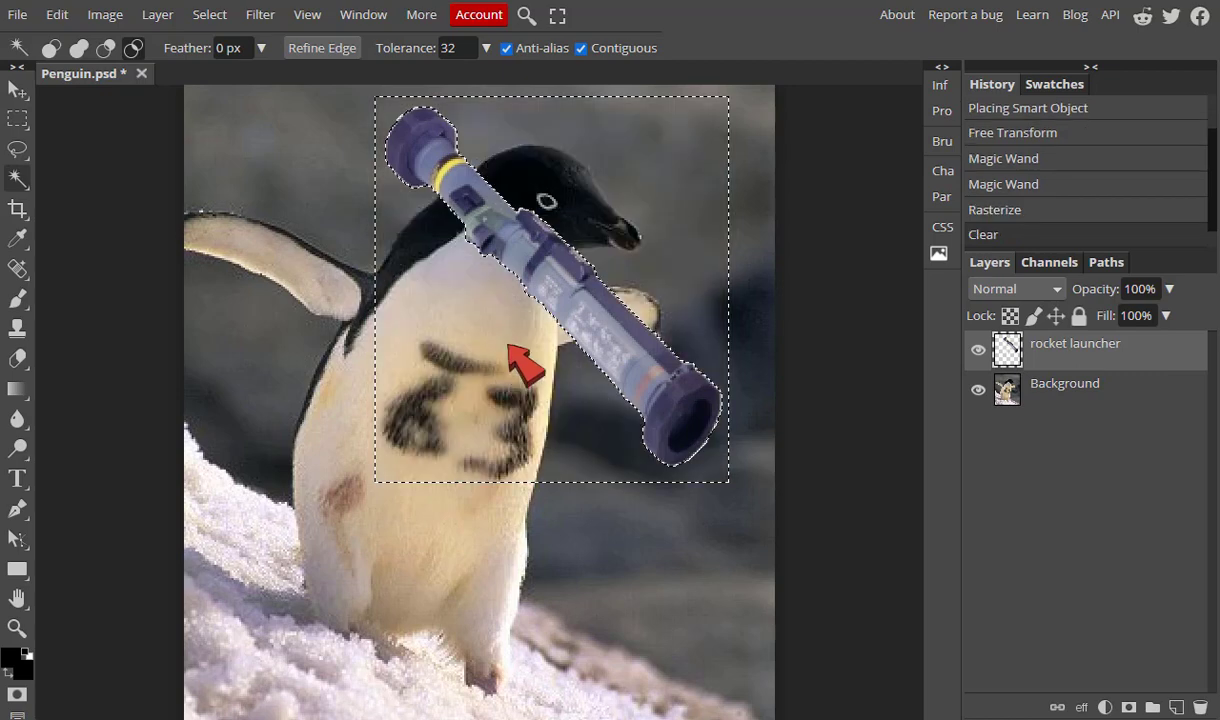
left_click(209, 14)
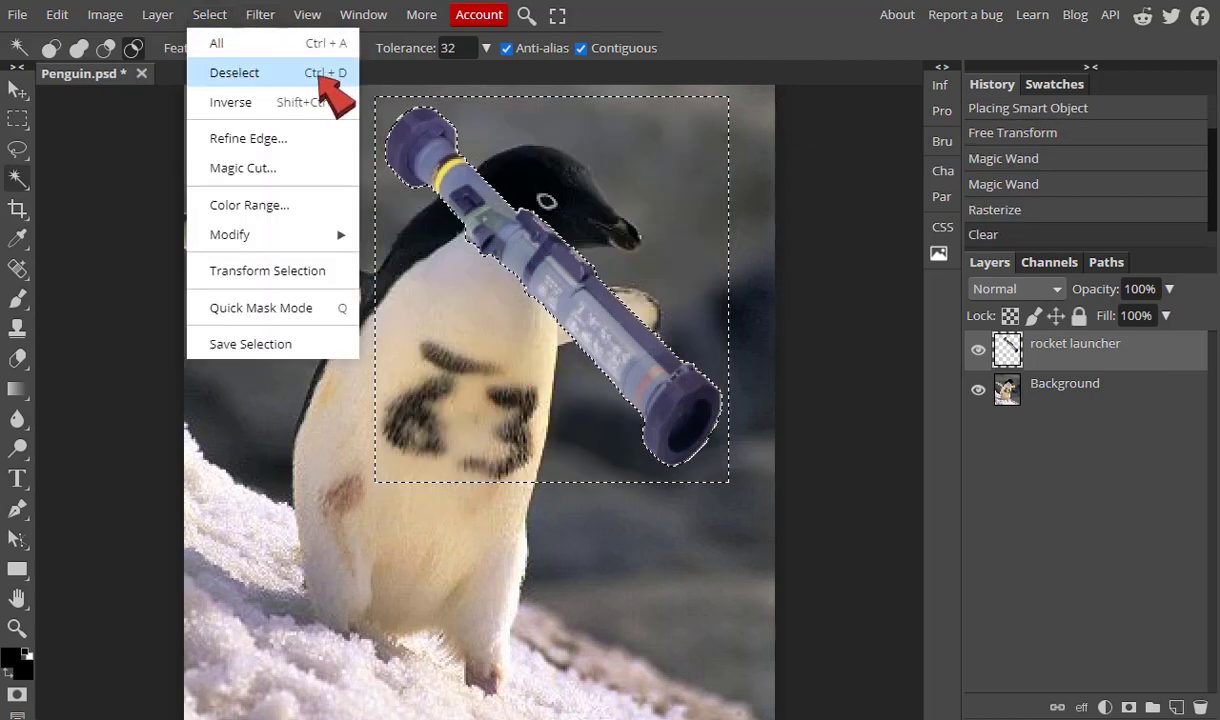
left_click(234, 72)
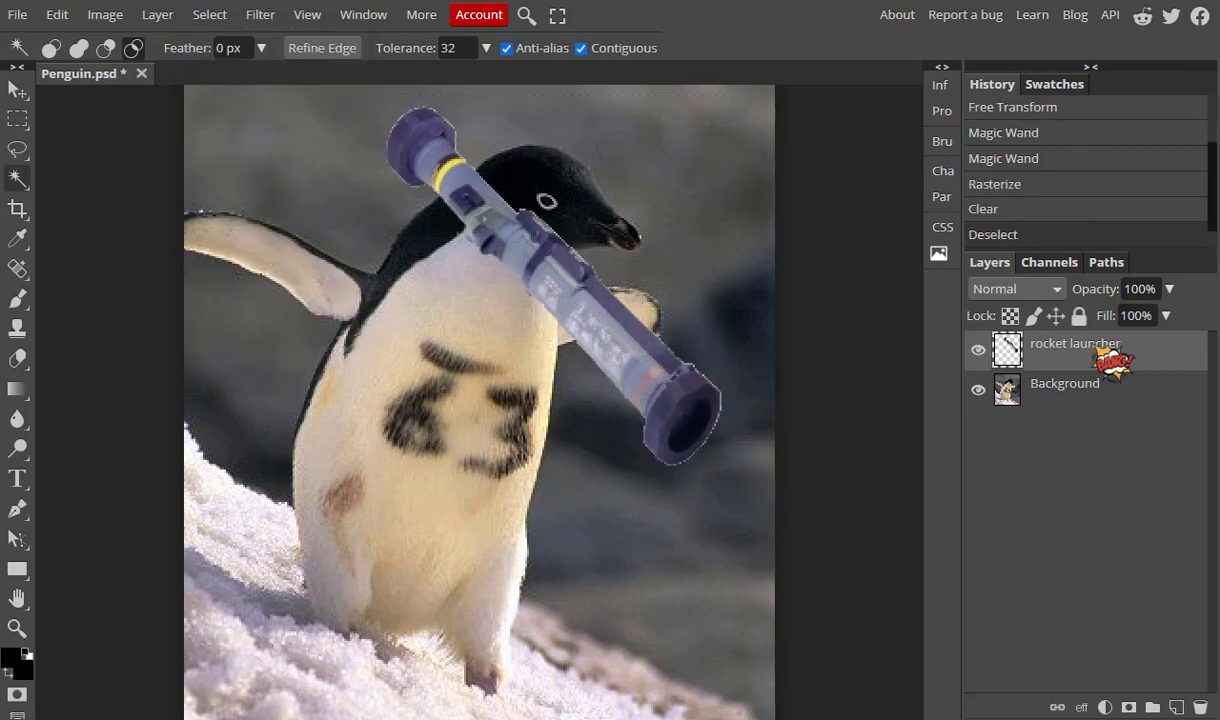
Step: Clear the stray selection on the launcher's tube and move the whole rocket launcher slightly higher over the penguin
left_click(642, 368)
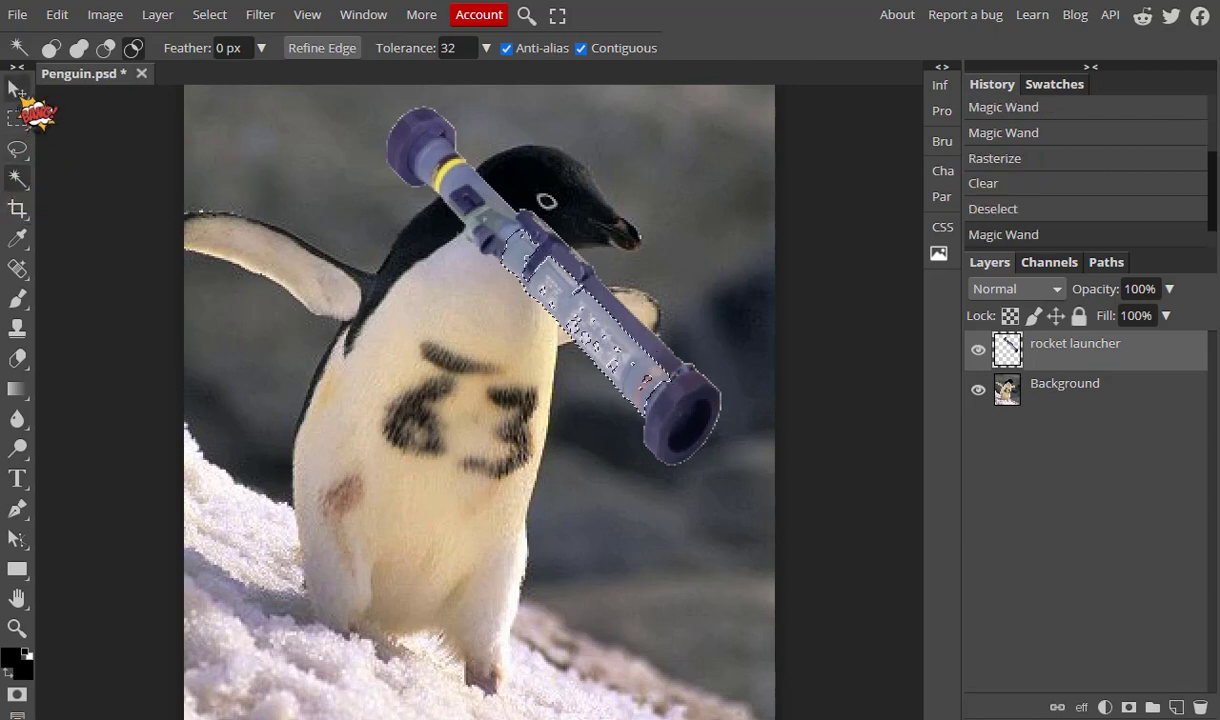
left_click(17, 89)
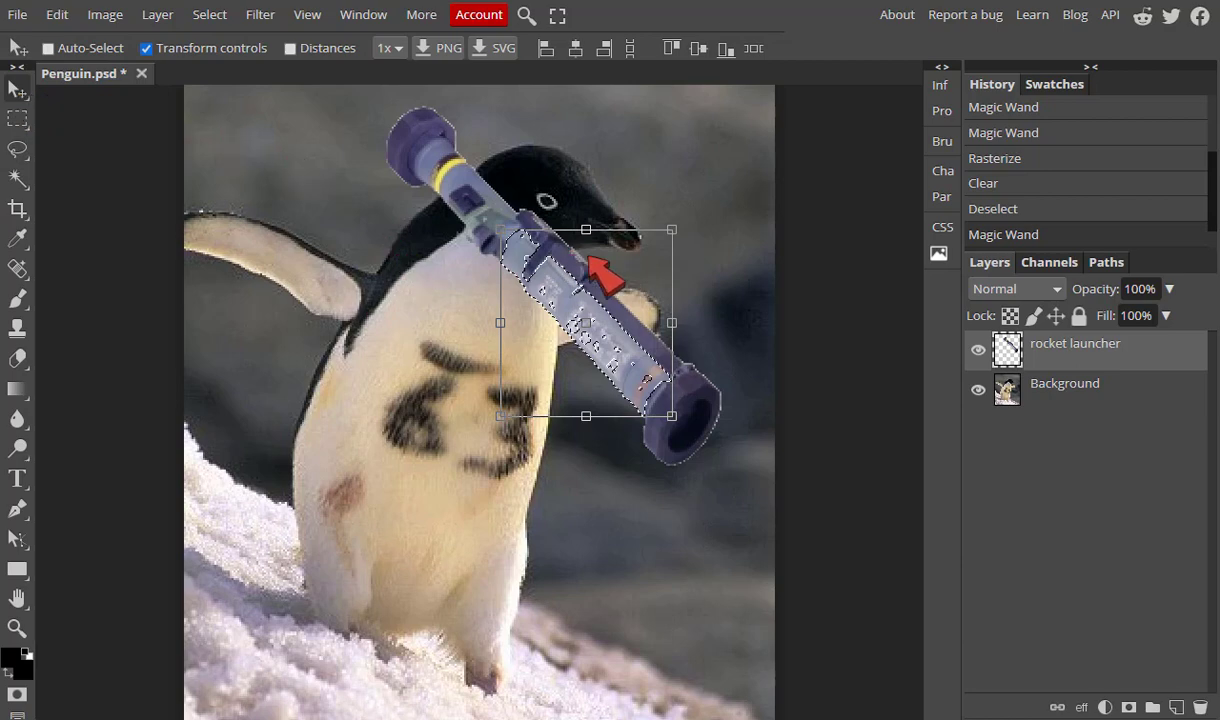
left_click(210, 14)
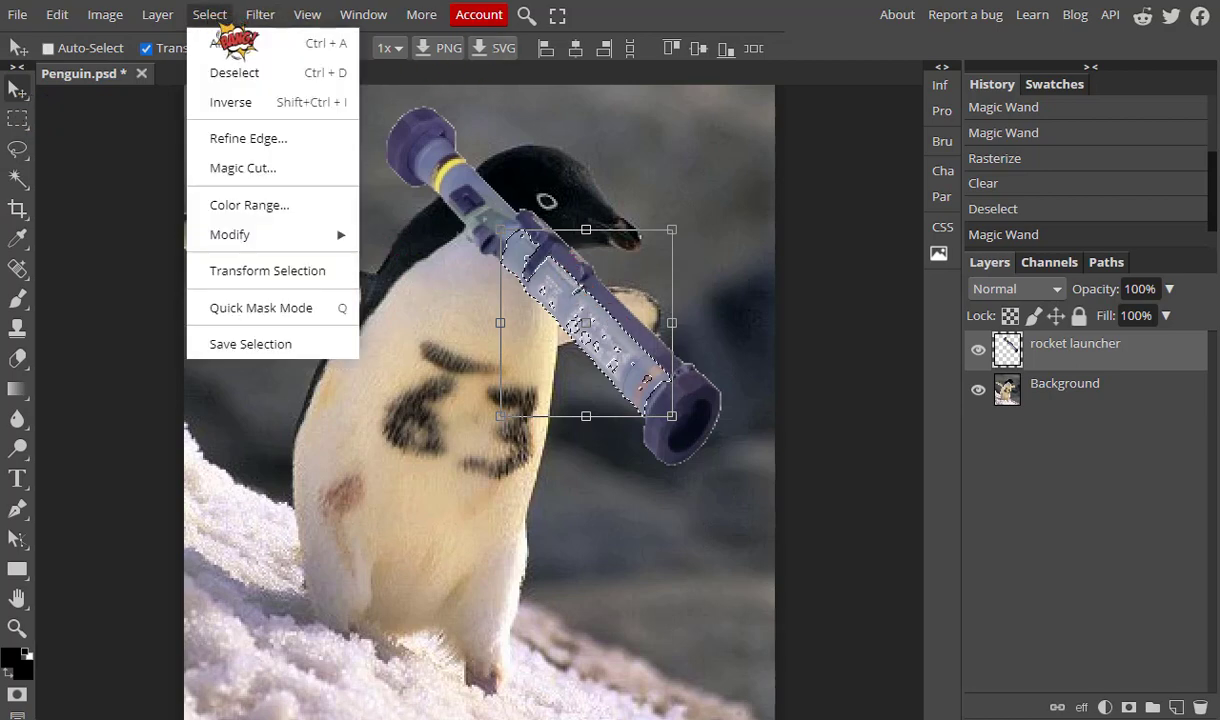
left_click(247, 80)
mouse_move(594, 338)
left_mouse_down()
mouse_move(635, 330)
mouse_move(589, 316)
left_mouse_up()
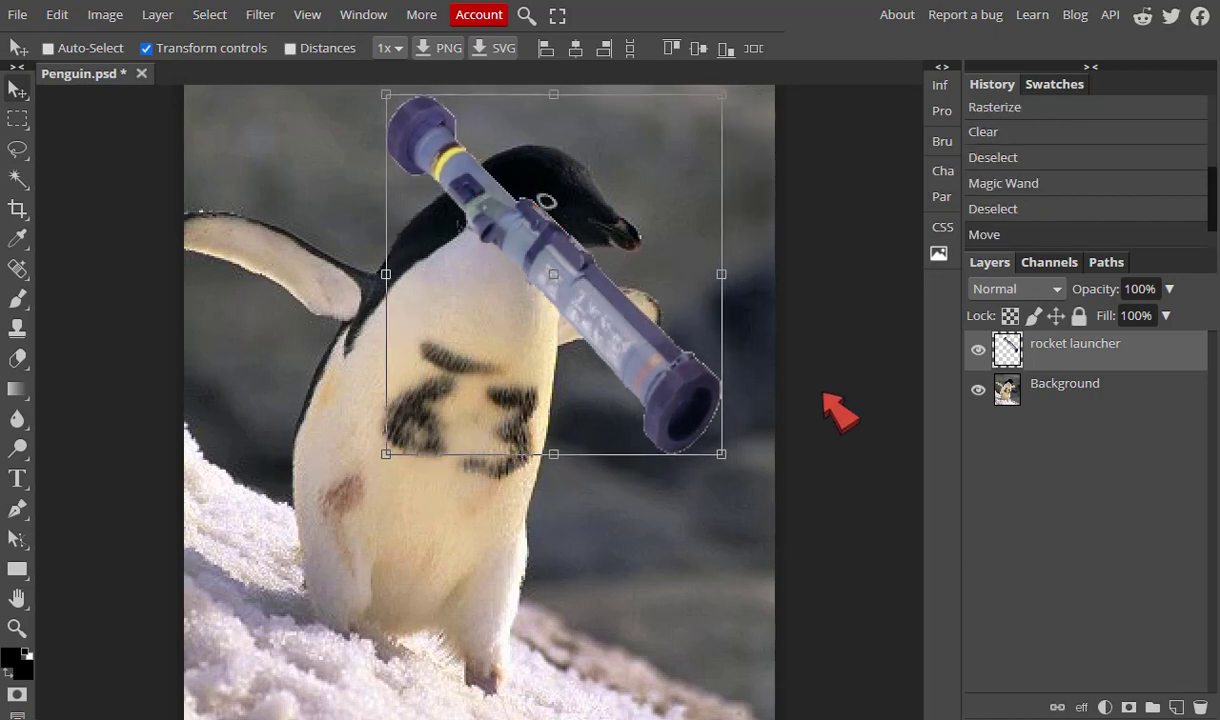
Step: Hide the rocket launcher layer and ready the Magic Wand on the Background layer
left_click(1030, 395)
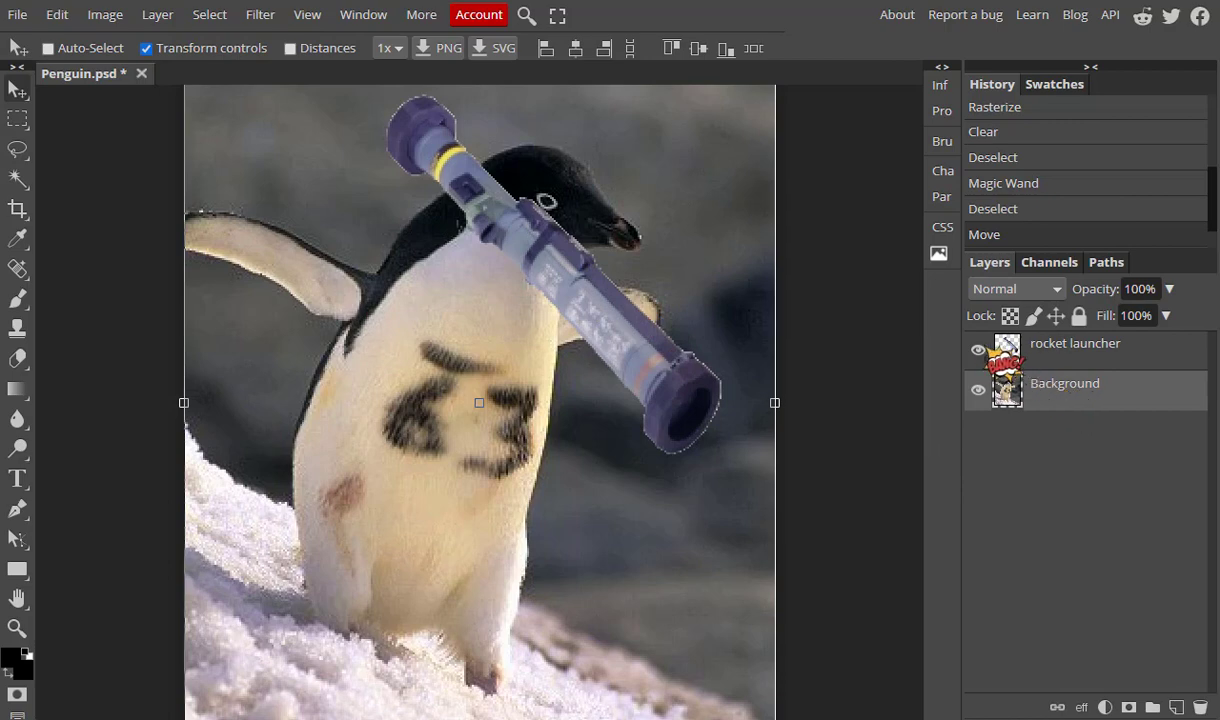
left_click(978, 349)
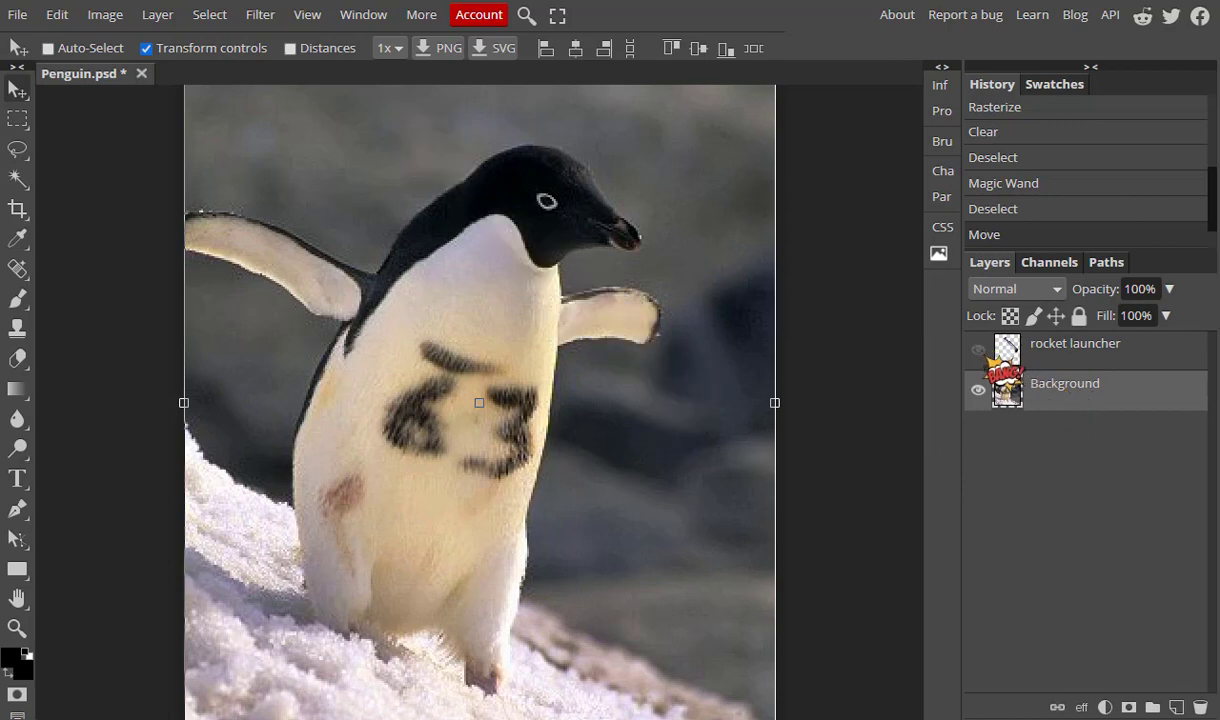
left_click(17, 179)
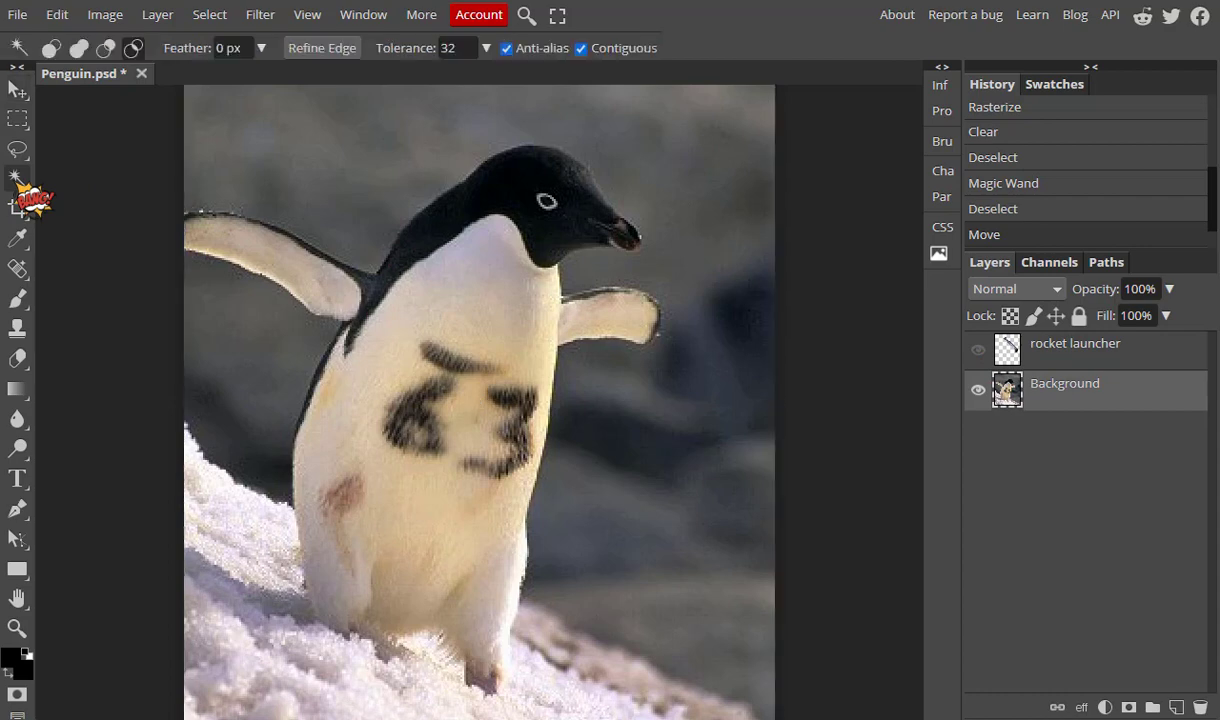
Step: Try to select the penguin's black head, white body and the flipper below its beak with the Magic Wand at tolerance 32
left_click(477, 198)
key("shift")
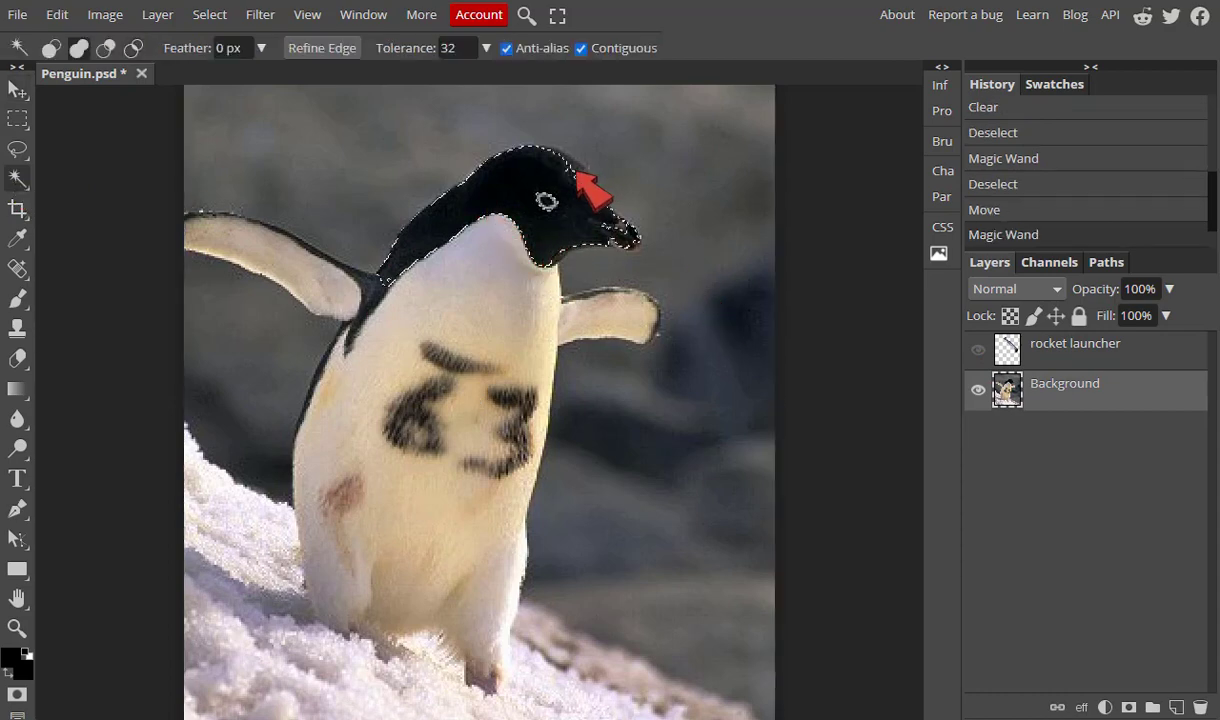
left_click(472, 165, "shift")
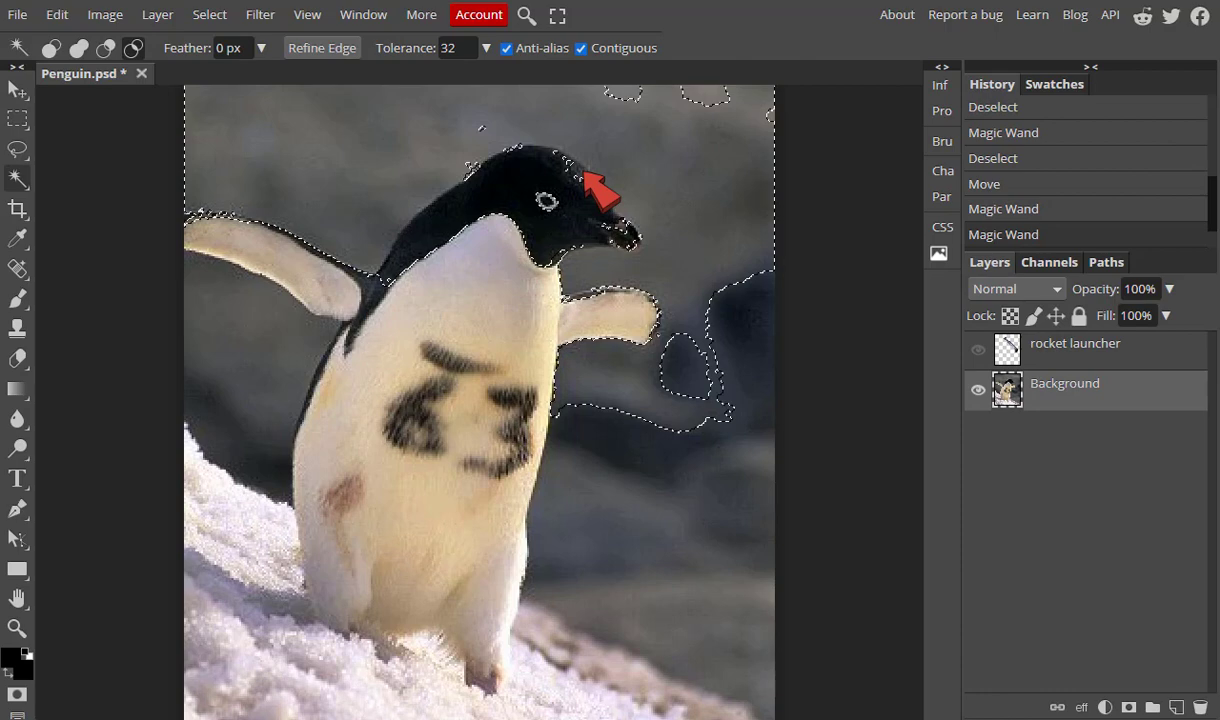
key("ctrl+z")
left_click(491, 271, "shift")
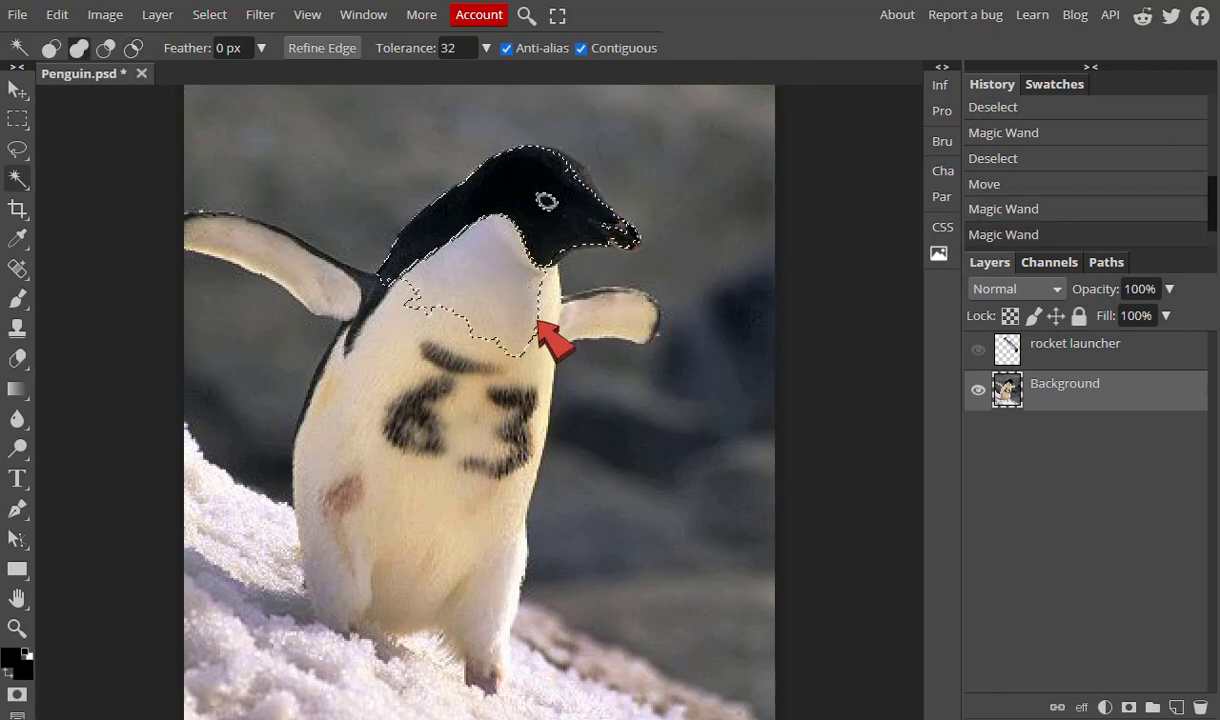
left_click(542, 328, "shift")
left_click(588, 296, "shift")
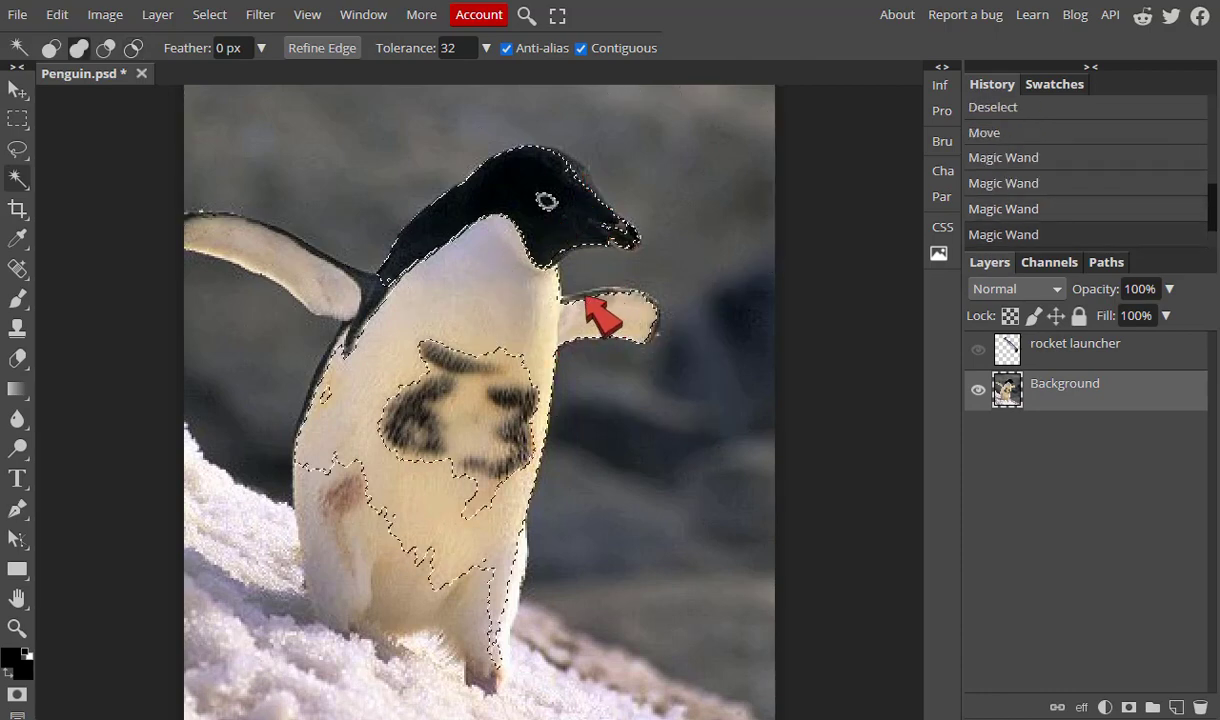
left_click(581, 296, "shift")
left_click(566, 296, "shift")
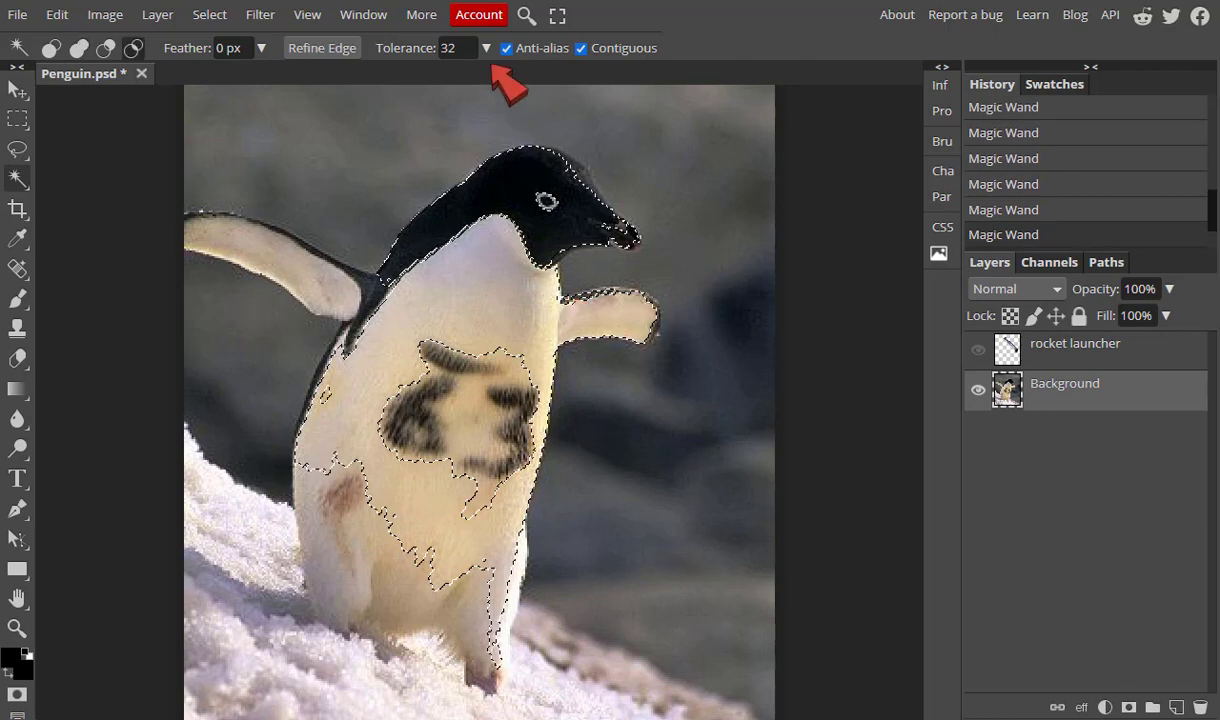
Step: Set the Magic Wand tolerance to 10 and select the penguin's black head and neck, upper white chest and forehead edge
left_click(436, 48)
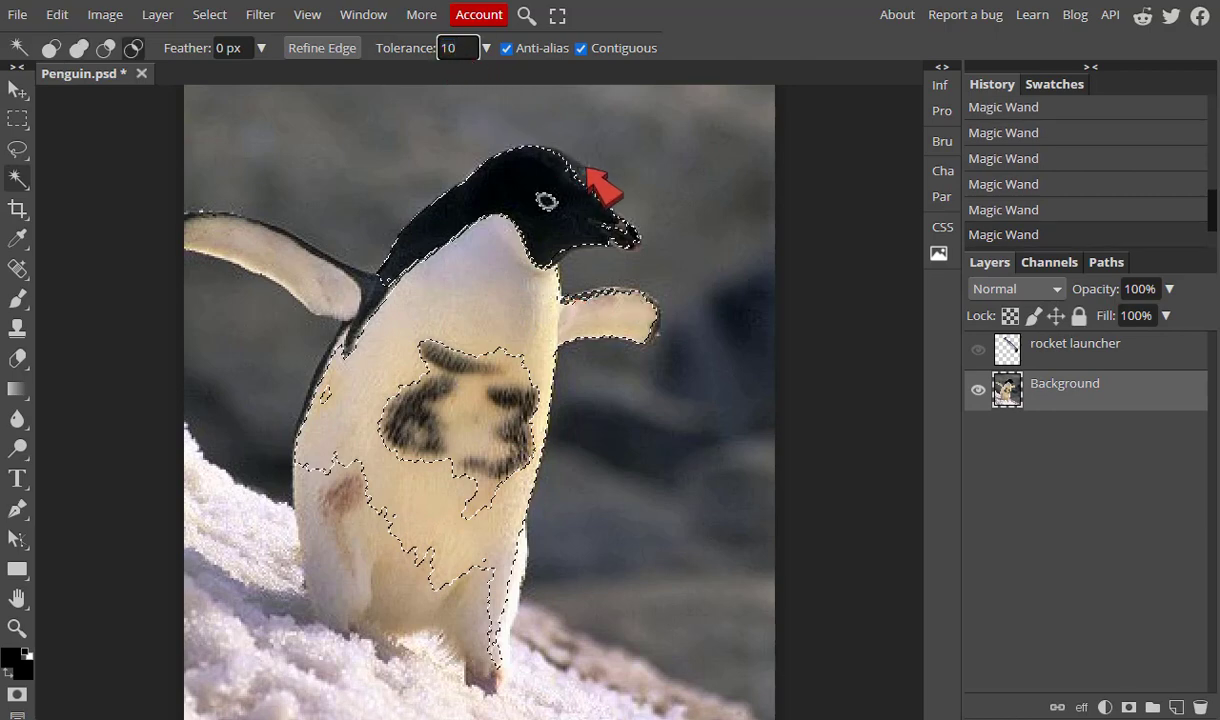
left_click(550, 161, "alt+shift")
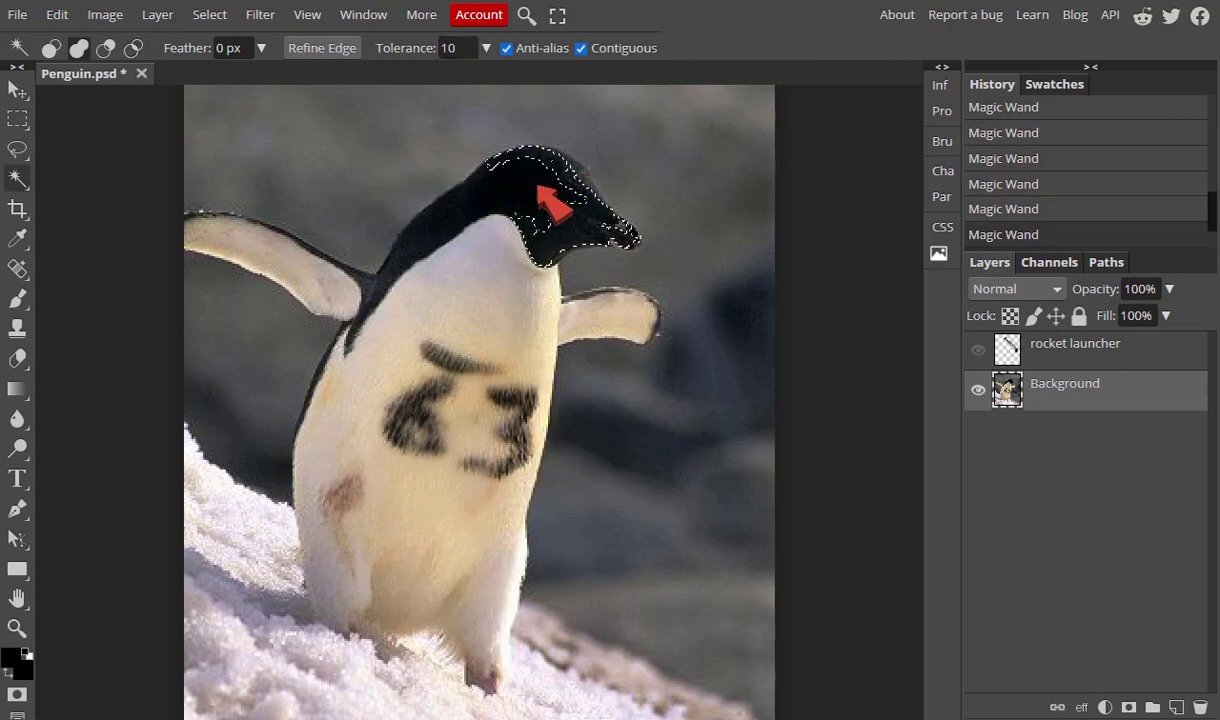
left_click(440, 232, "shift")
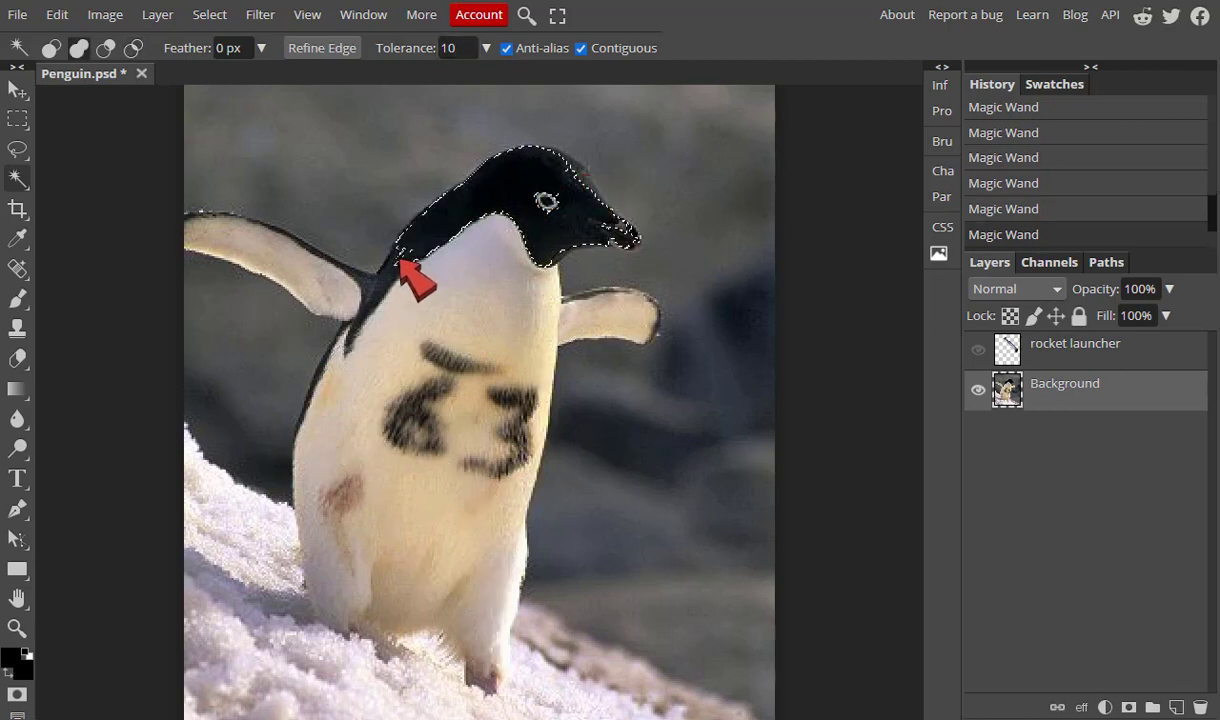
left_click(486, 243, "shift")
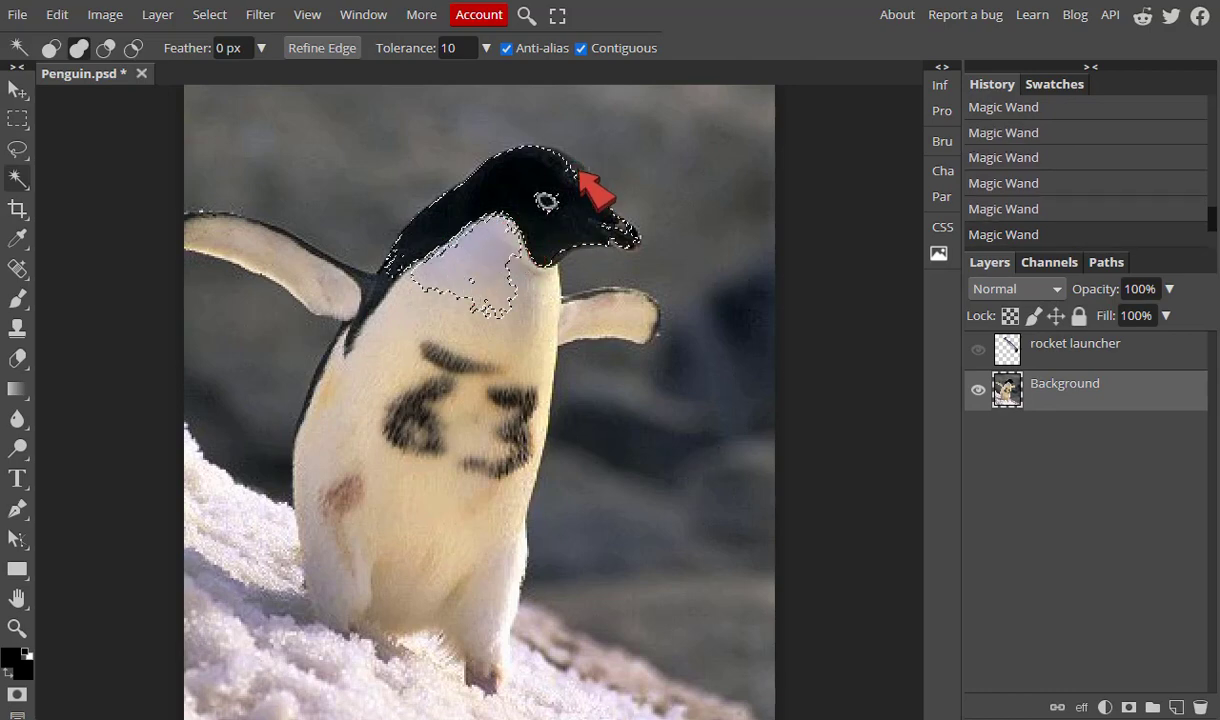
left_click(577, 165)
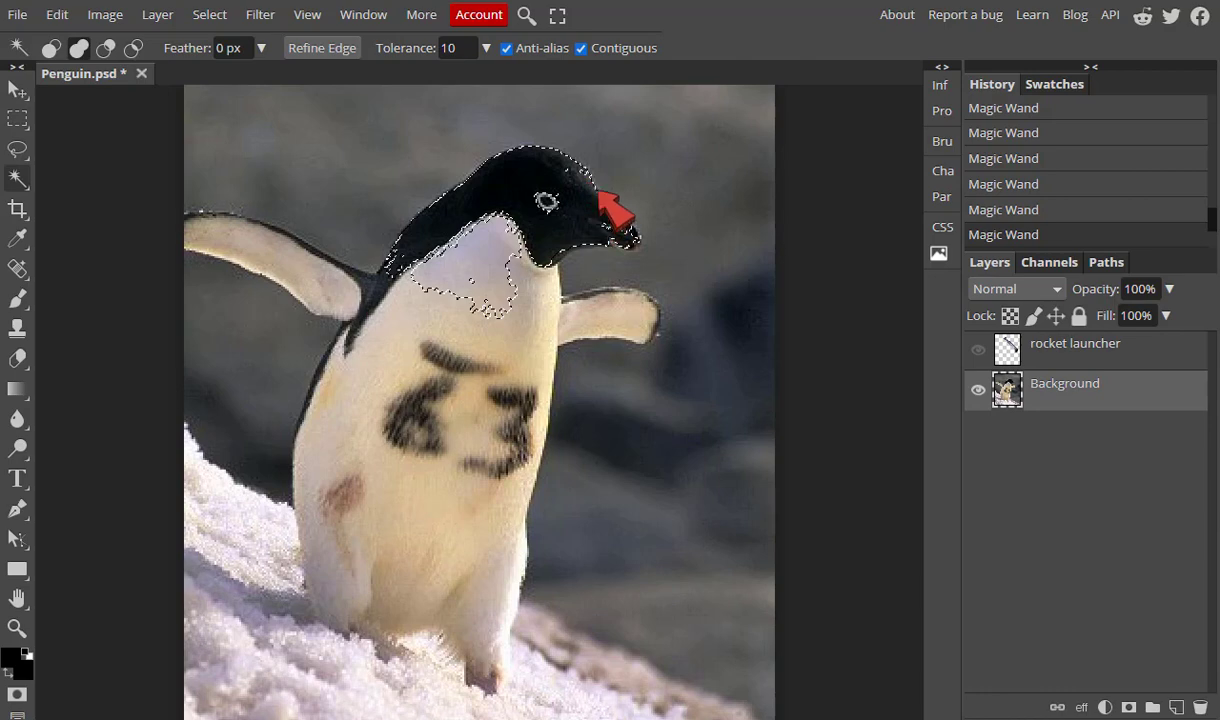
Step: Try to extend the selection along the penguin's forehead edge with the Magic Wand and undo the unwanted additions
left_click(593, 184)
key("ctrl+alt+z")
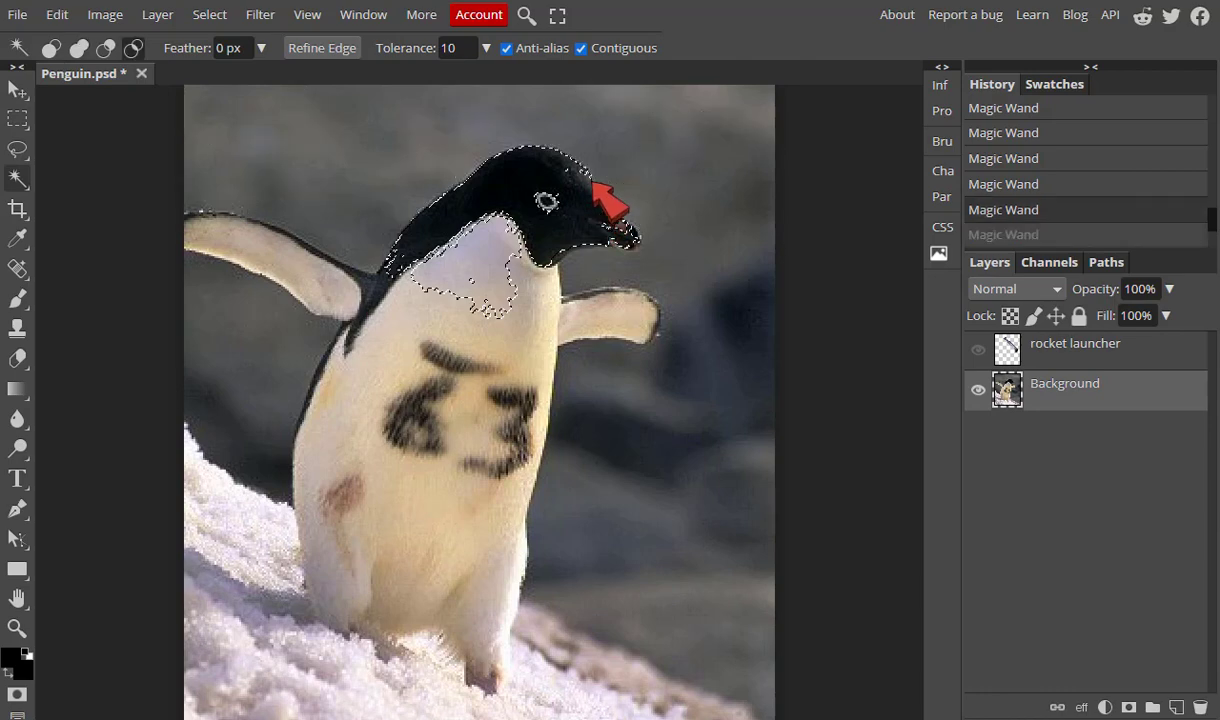
left_click(586, 177)
left_click(582, 173)
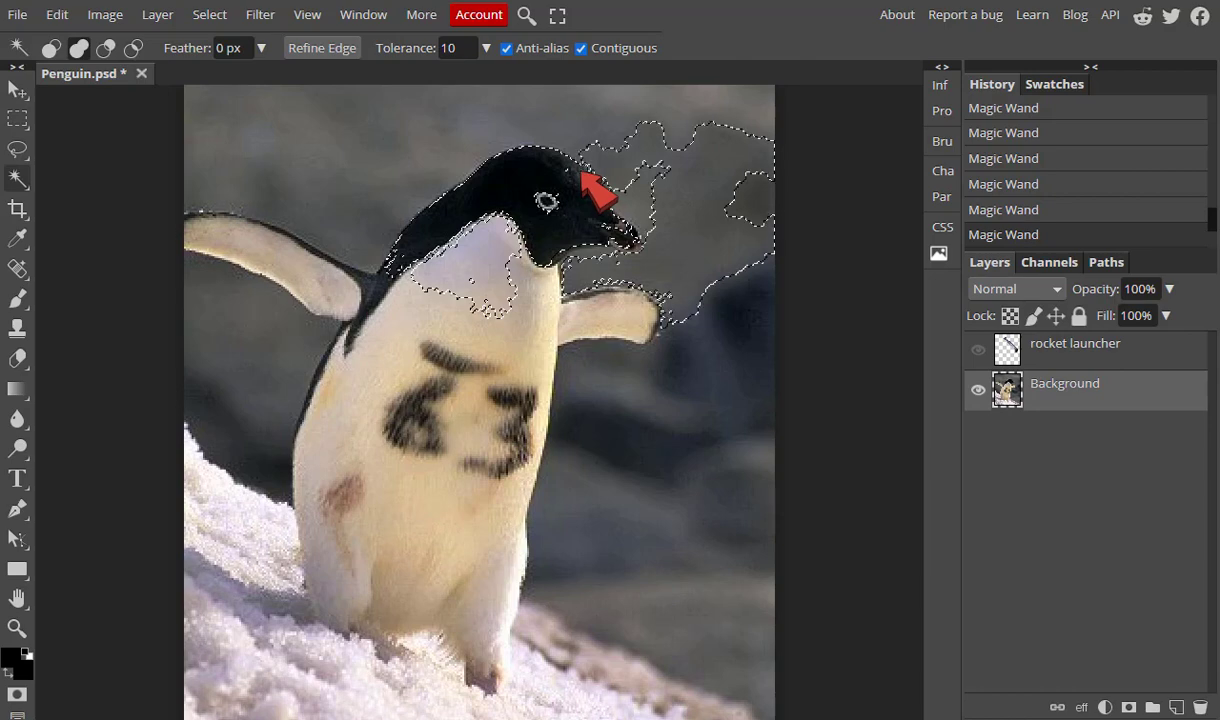
key("ctrl+alt+z")
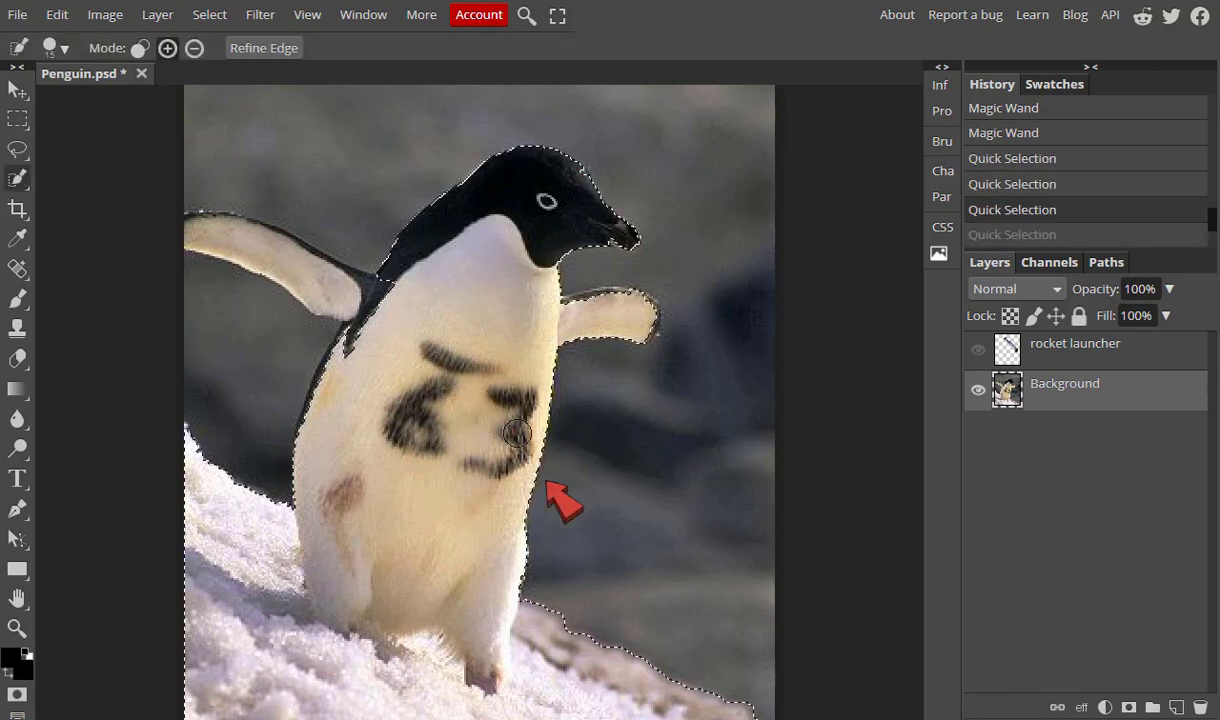
Step: Copy the selected penguin and snow from the Background layer and paste them as a new layer
left_click(1100, 396)
right_click(1100, 392)
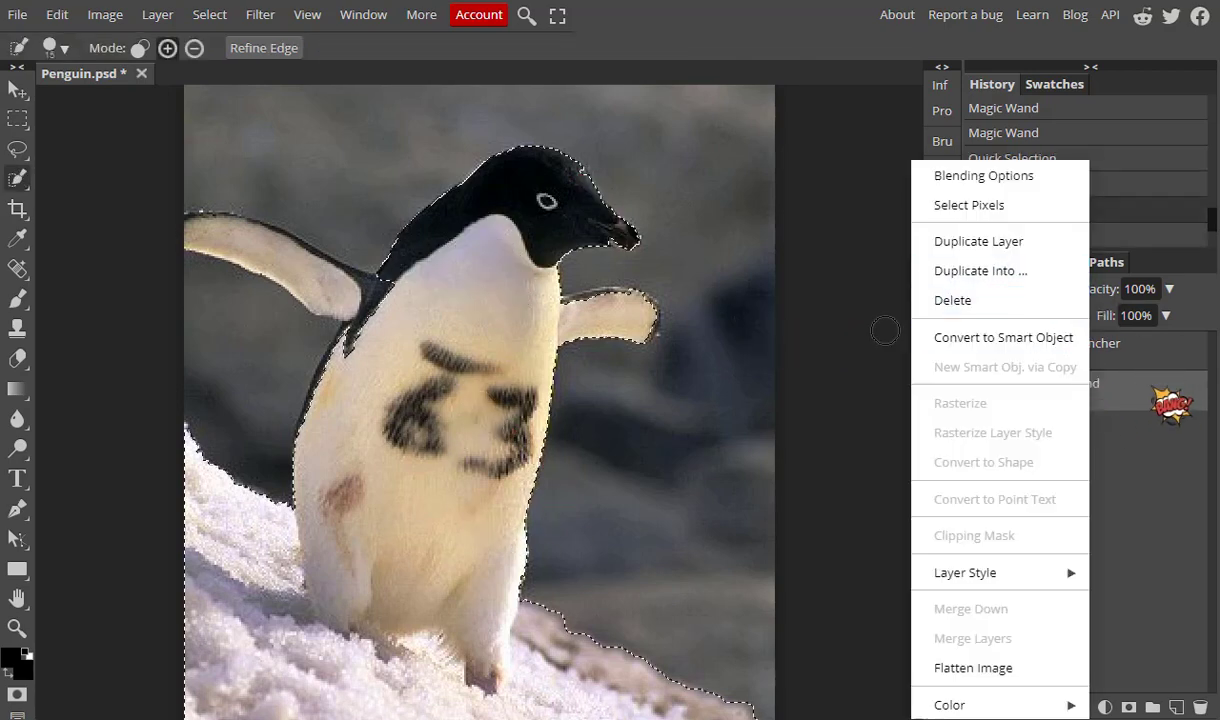
left_click(885, 330)
left_click(57, 14)
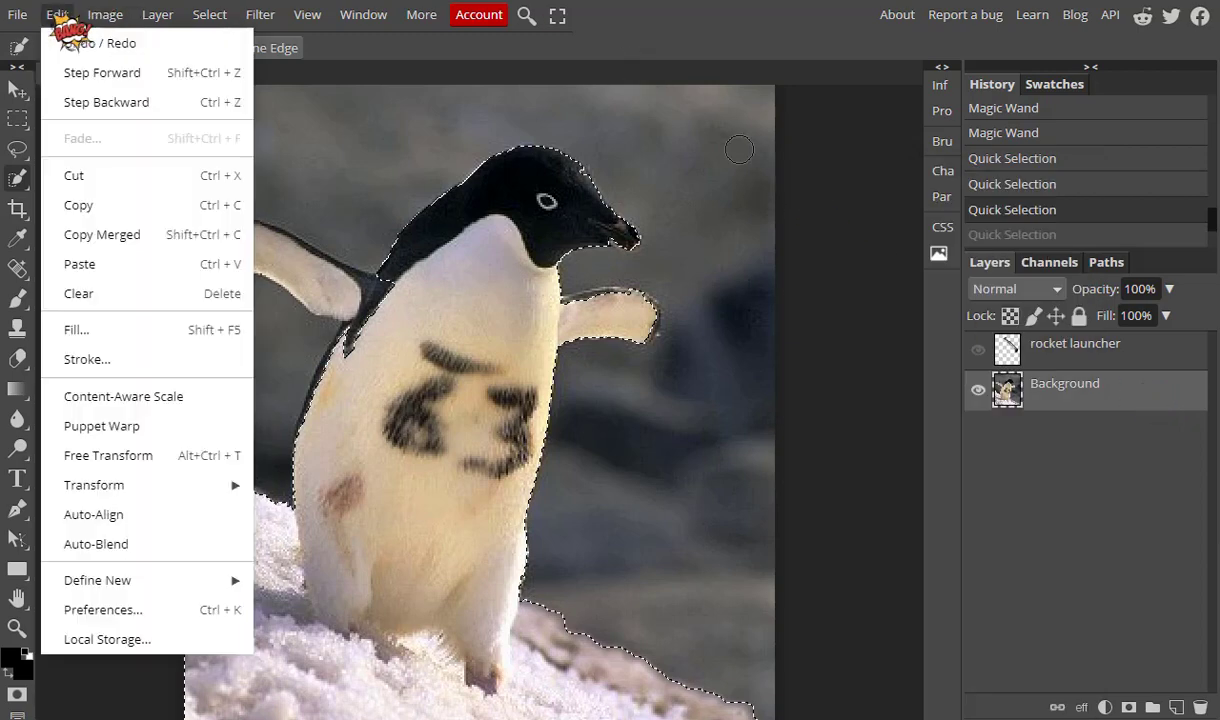
left_click(220, 207)
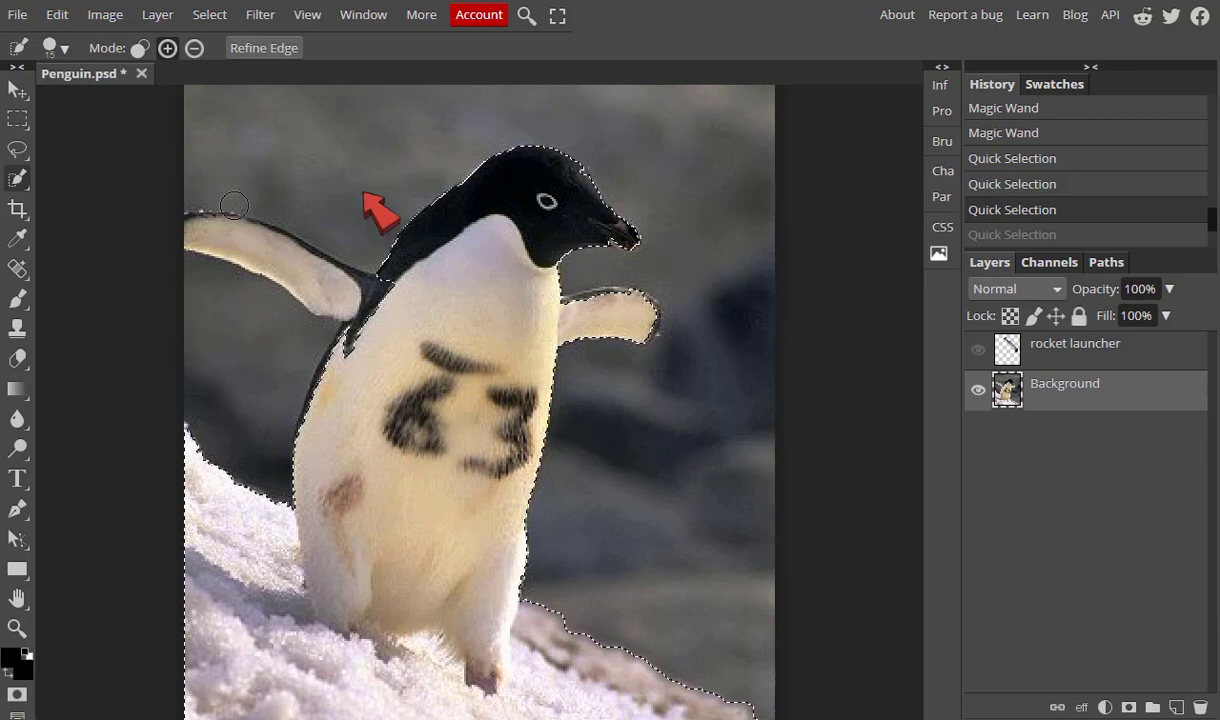
left_click(1084, 381)
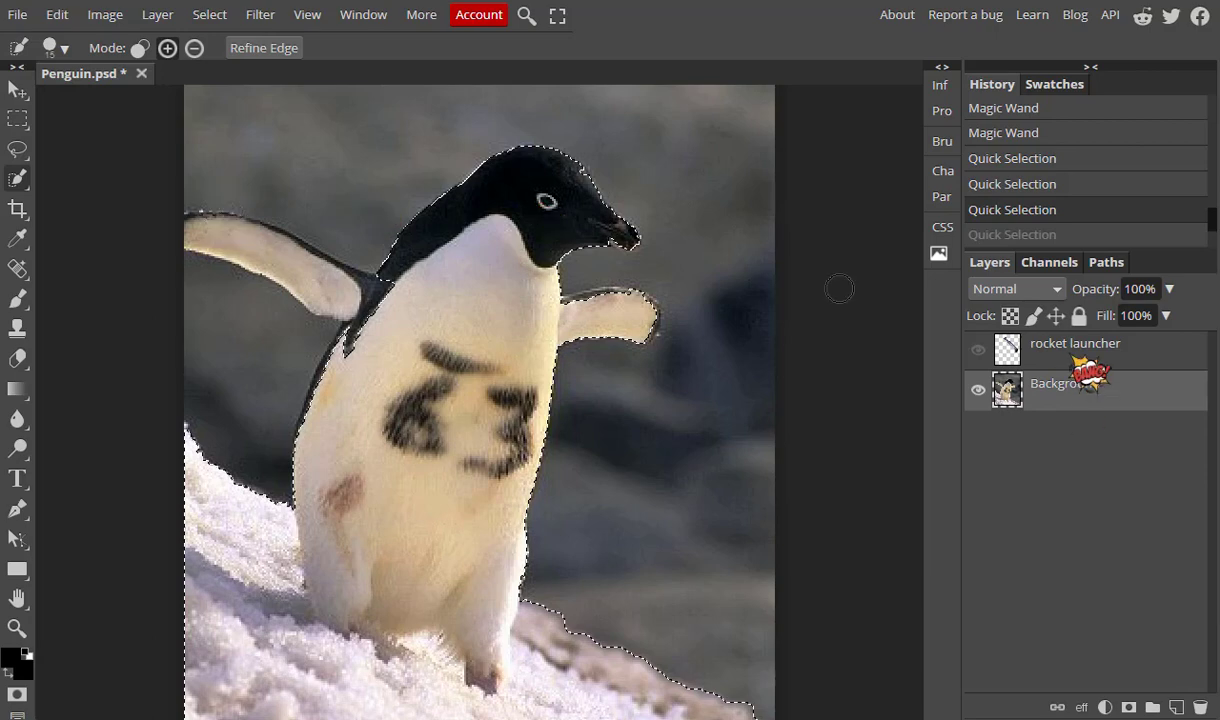
left_click(57, 14)
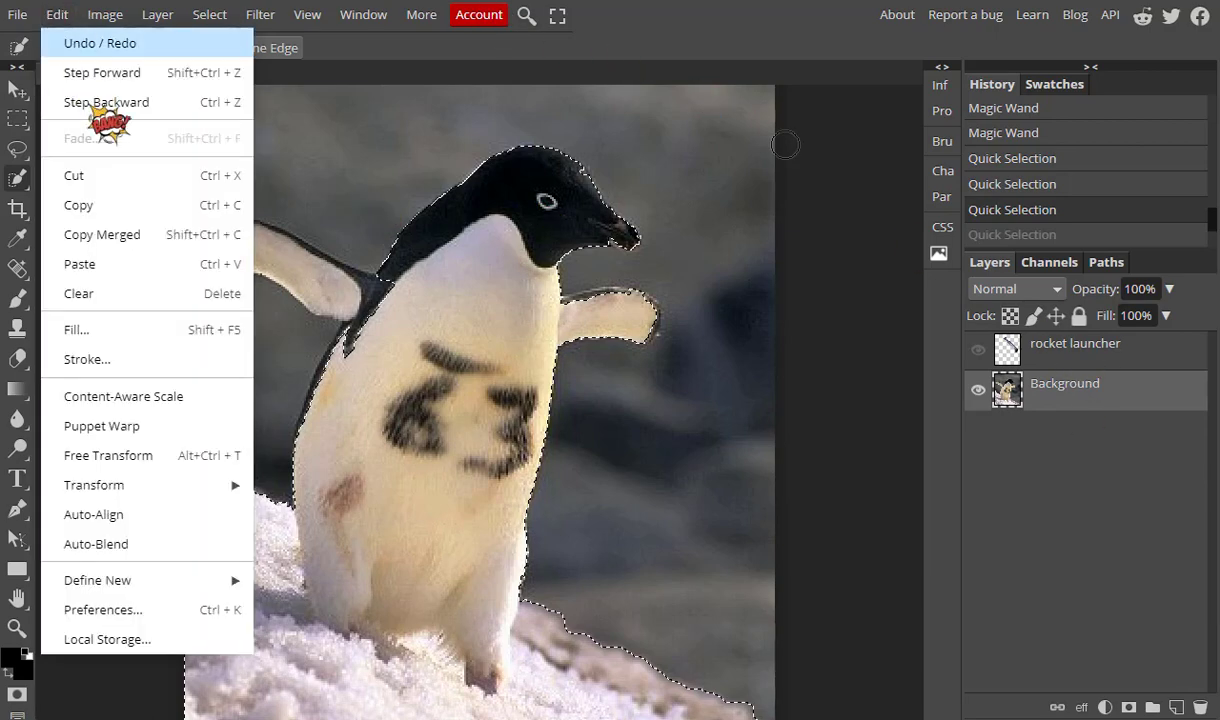
left_click(150, 263)
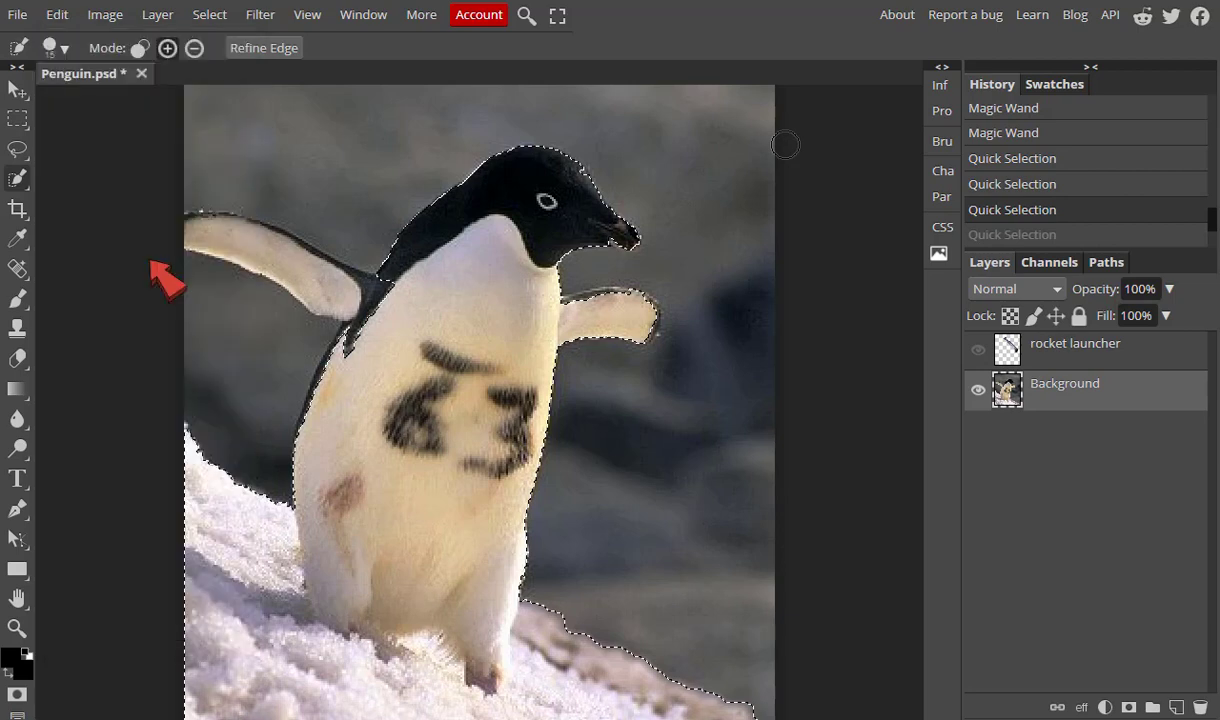
Step: Rename the pasted penguin layer as Top and place it above the rocket launcher layer
mouse_move(1028, 389)
left_mouse_down()
mouse_move(1058, 453)
mouse_move(1015, 385)
left_mouse_up()
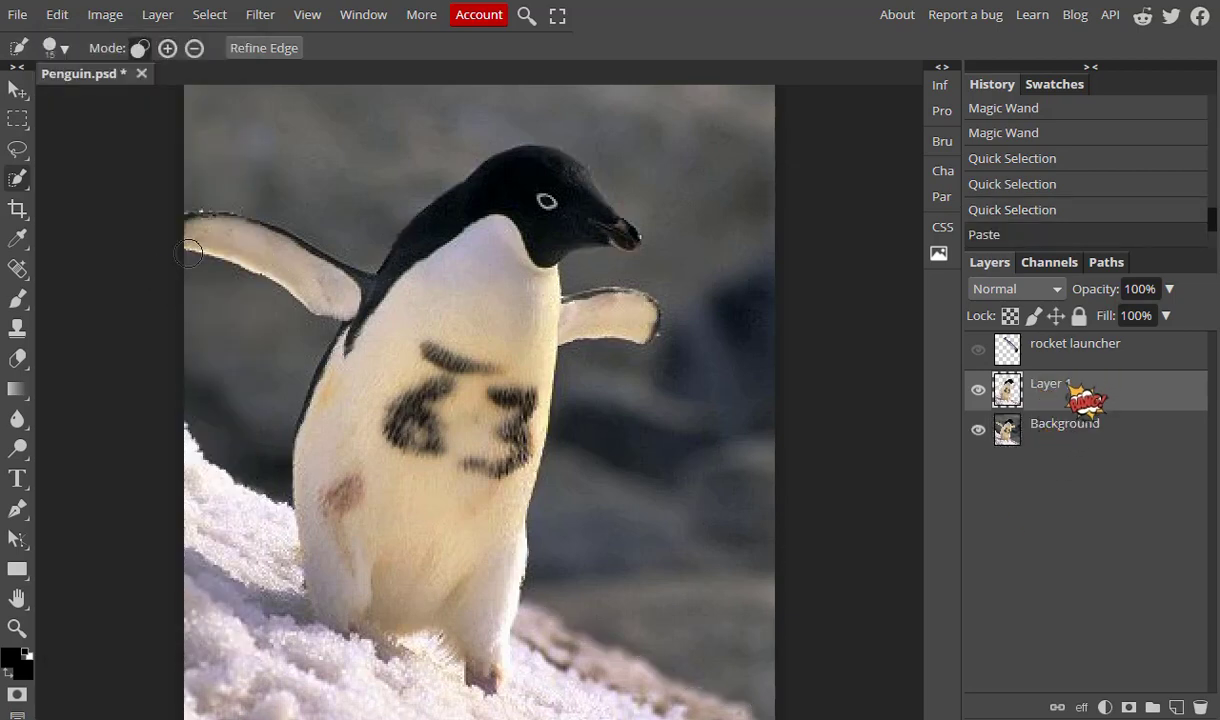
double_click(1080, 390)
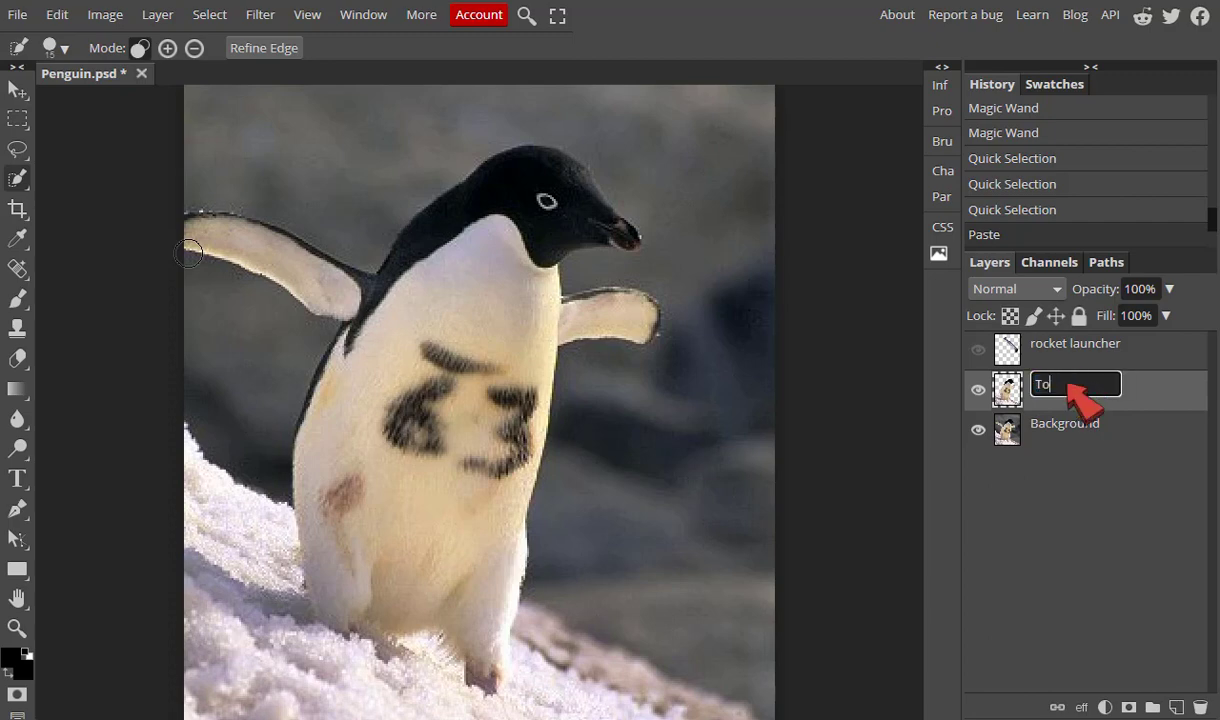
left_click(1088, 428)
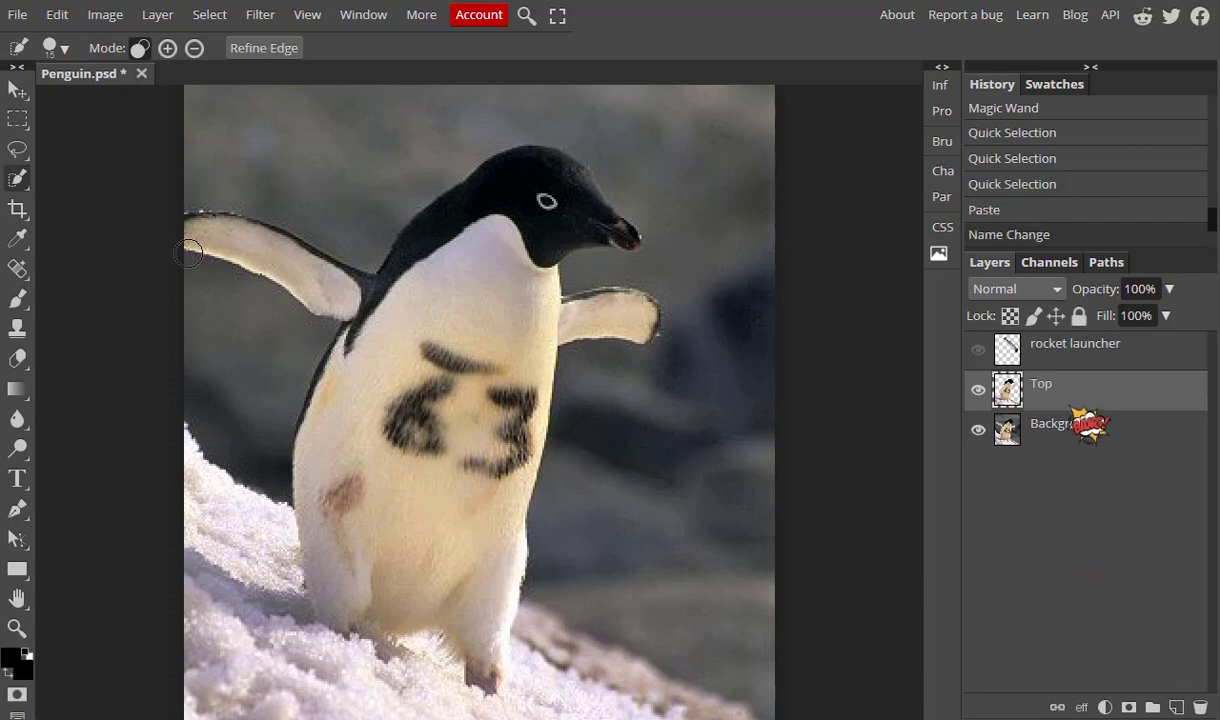
left_click_drag(1068, 396, 1066, 348)
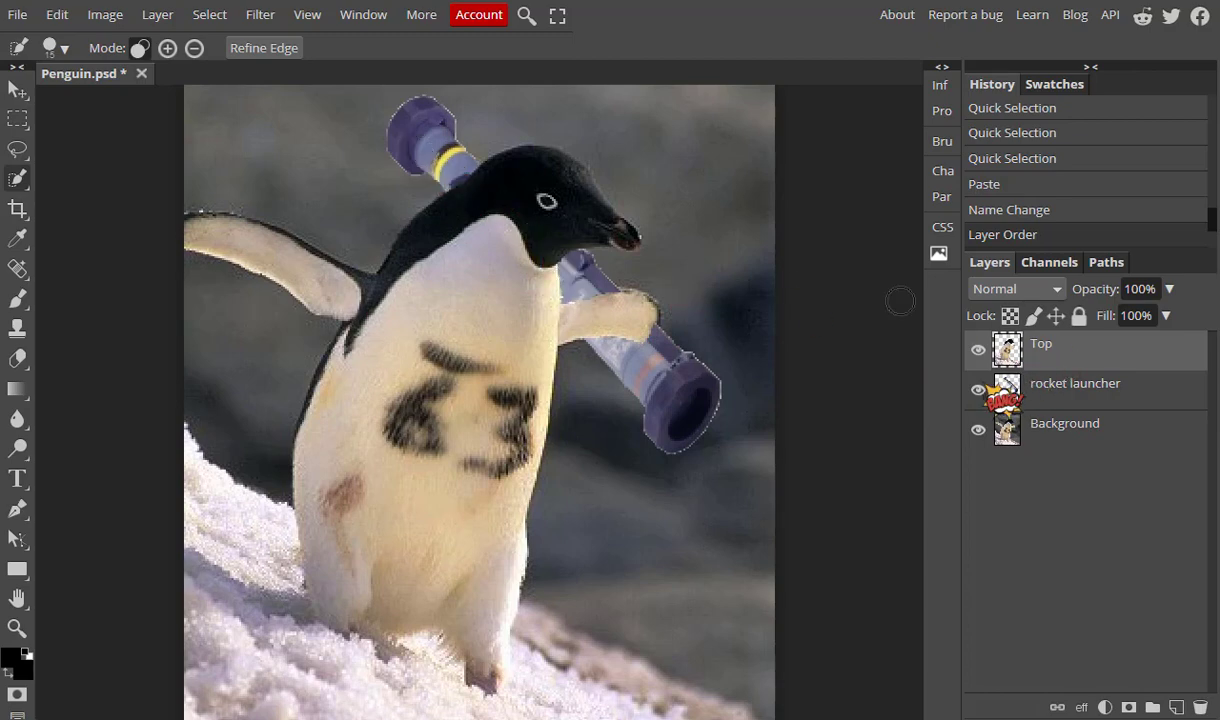
Step: Try moving the Top layer slightly upward and undo the move
left_click(17, 90)
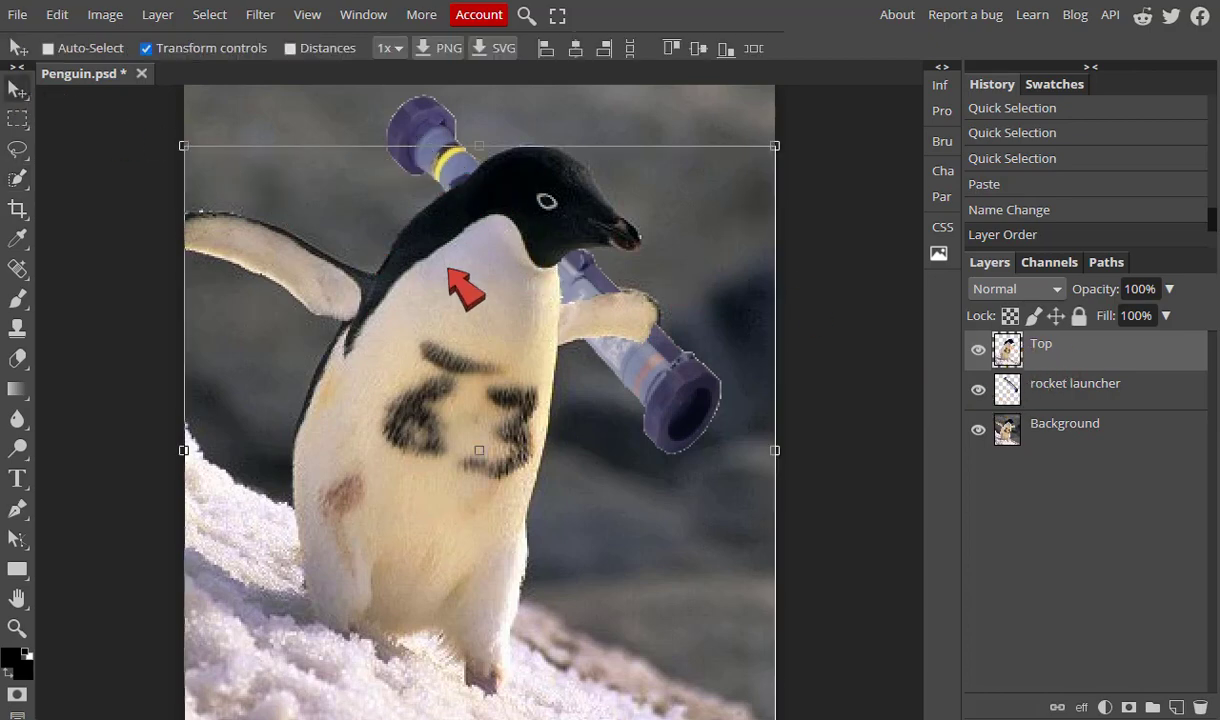
left_click_drag(517, 308, 502, 282)
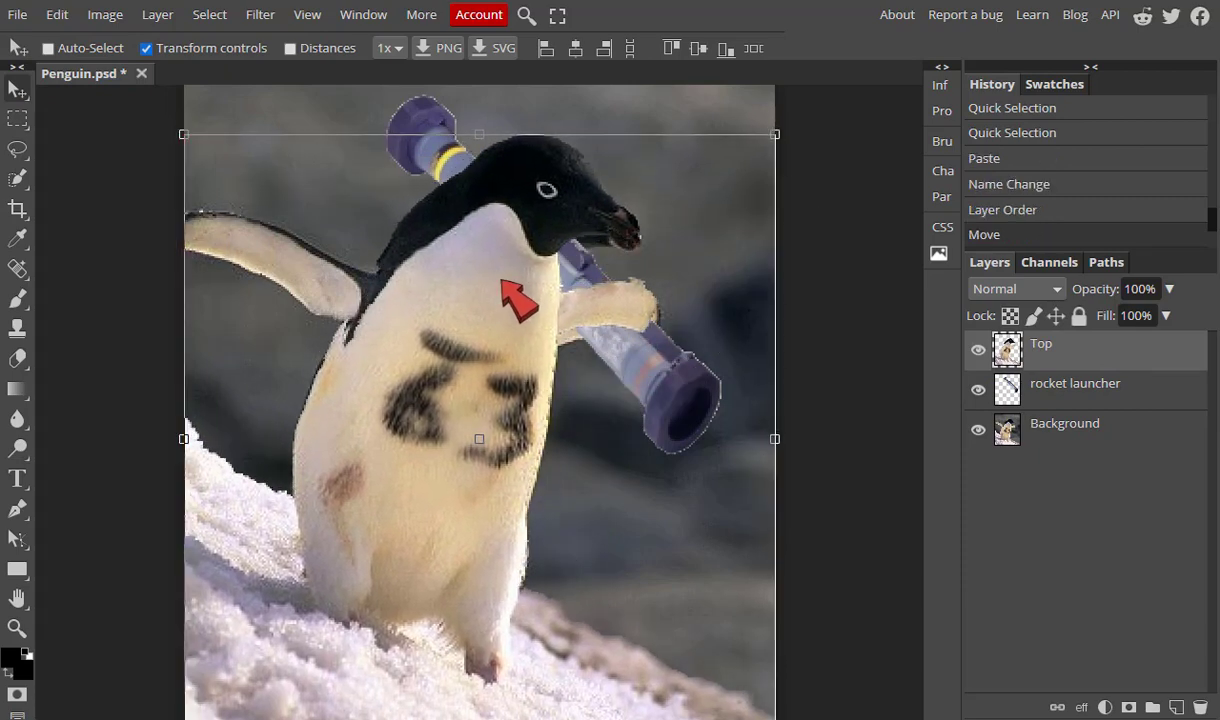
key("ctrl+z")
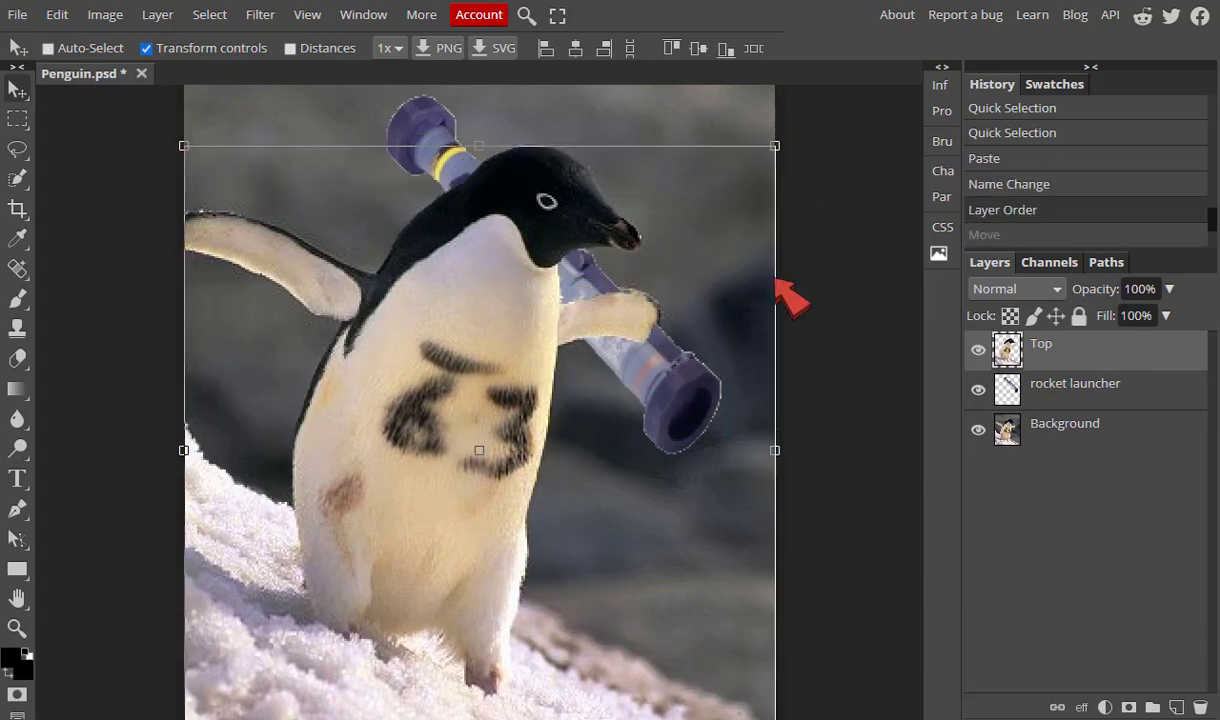
key("ctrl+t")
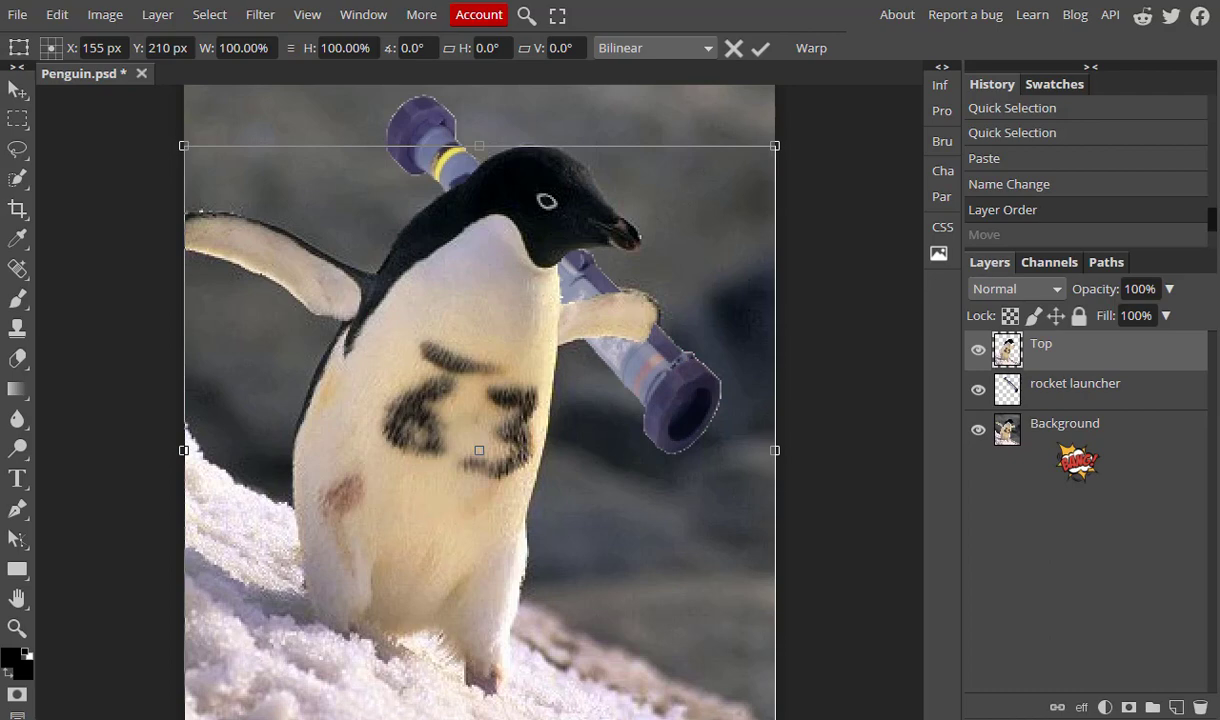
Step: Select the launcher's shape on the rocket launcher layer by picking its empty area with the Magic Wand at tolerance 32 and inverting the selection
left_click(1075, 390)
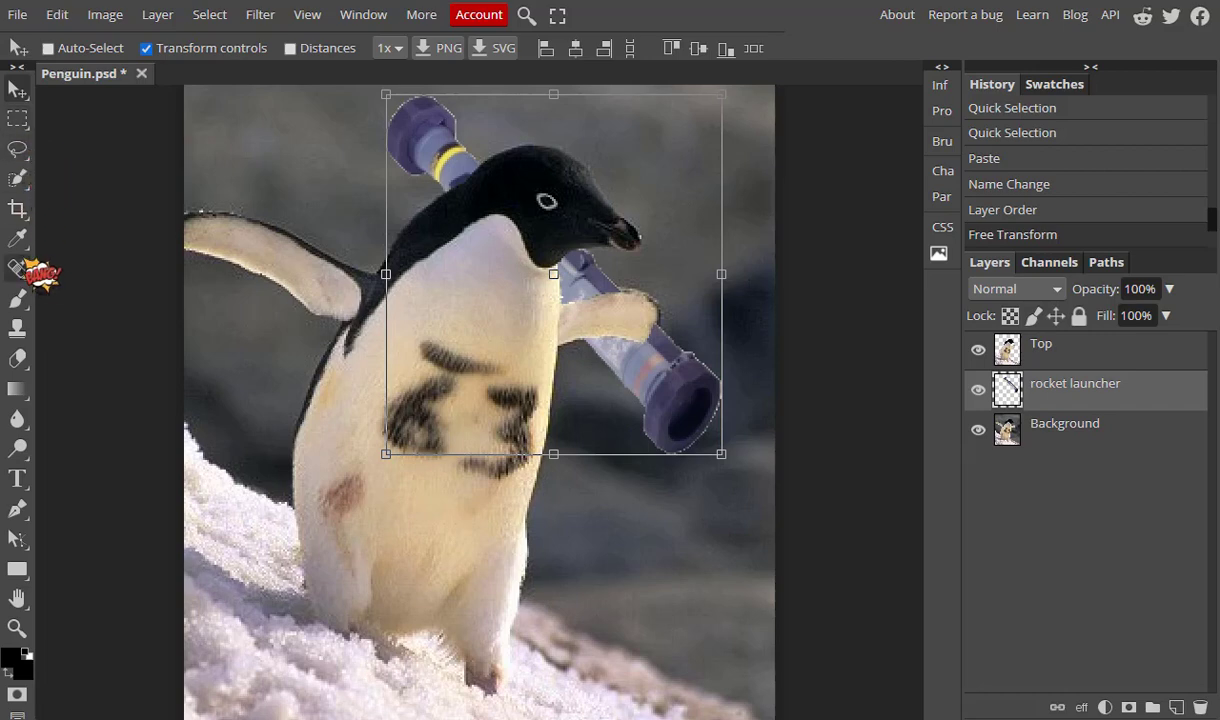
right_click(17, 179)
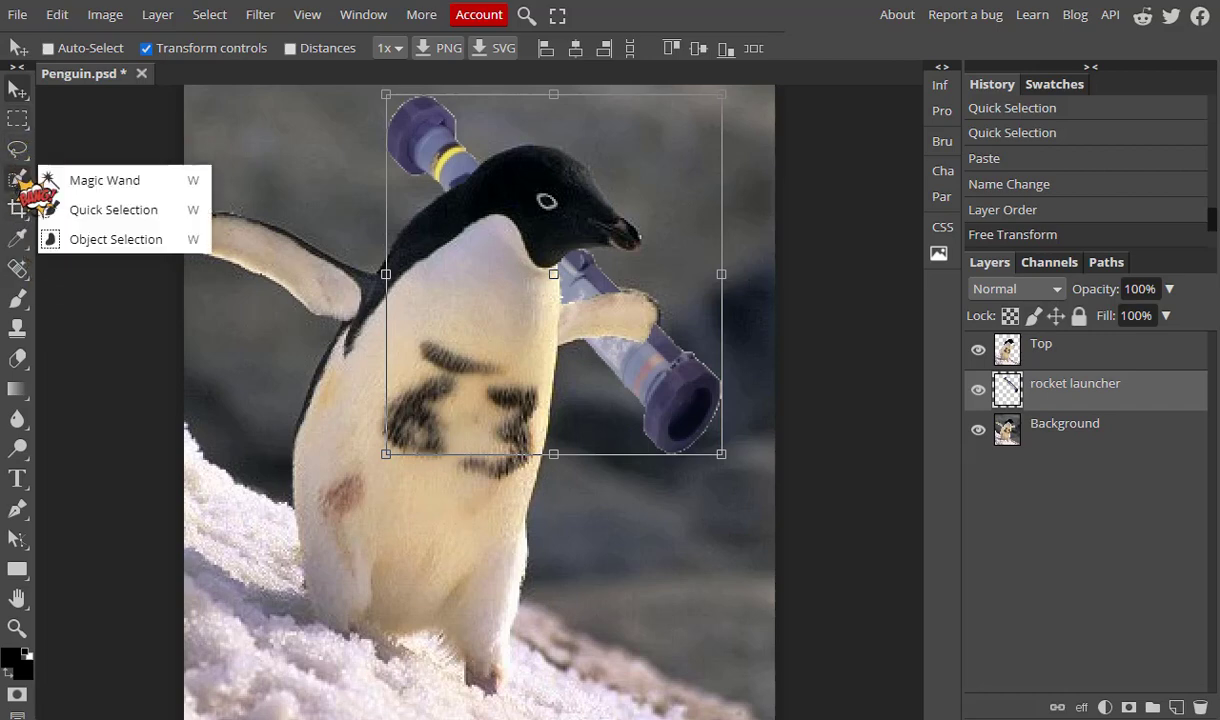
left_click(104, 180)
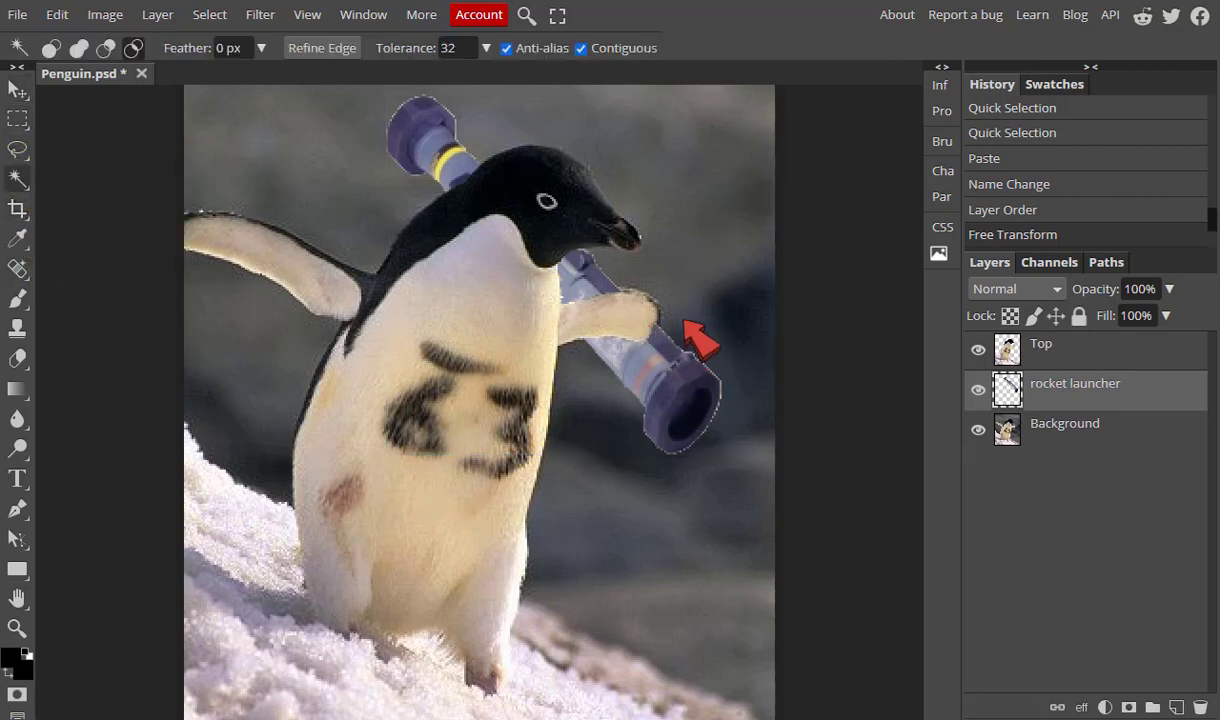
left_click(692, 348)
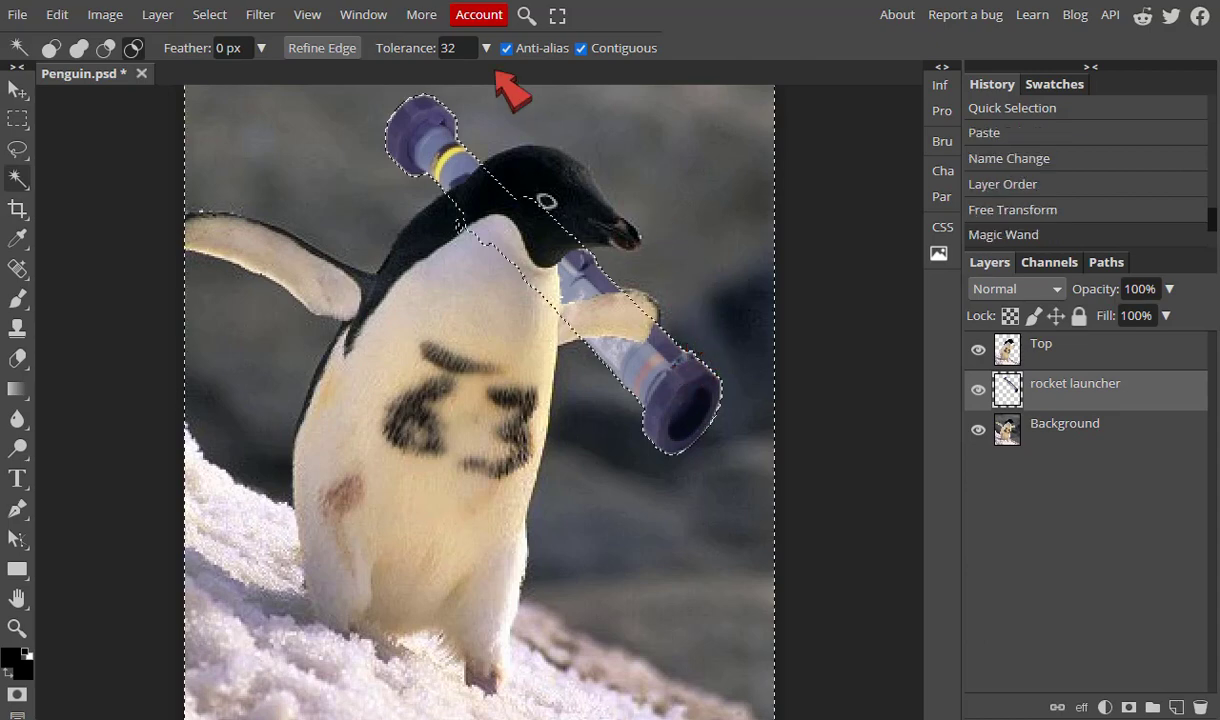
left_click(210, 15)
left_click(238, 102)
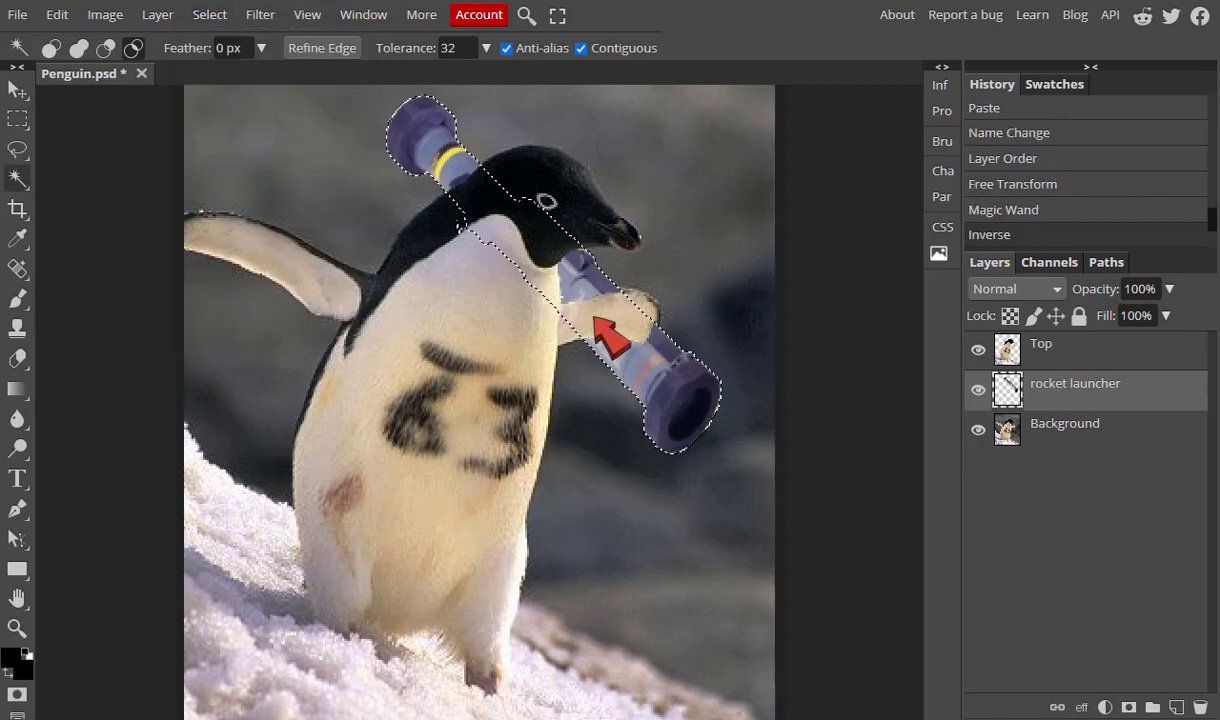
Step: On the Top layer, erase the part of the flipper covering the launcher's tube inside the selection, and deselect
left_click(1100, 355)
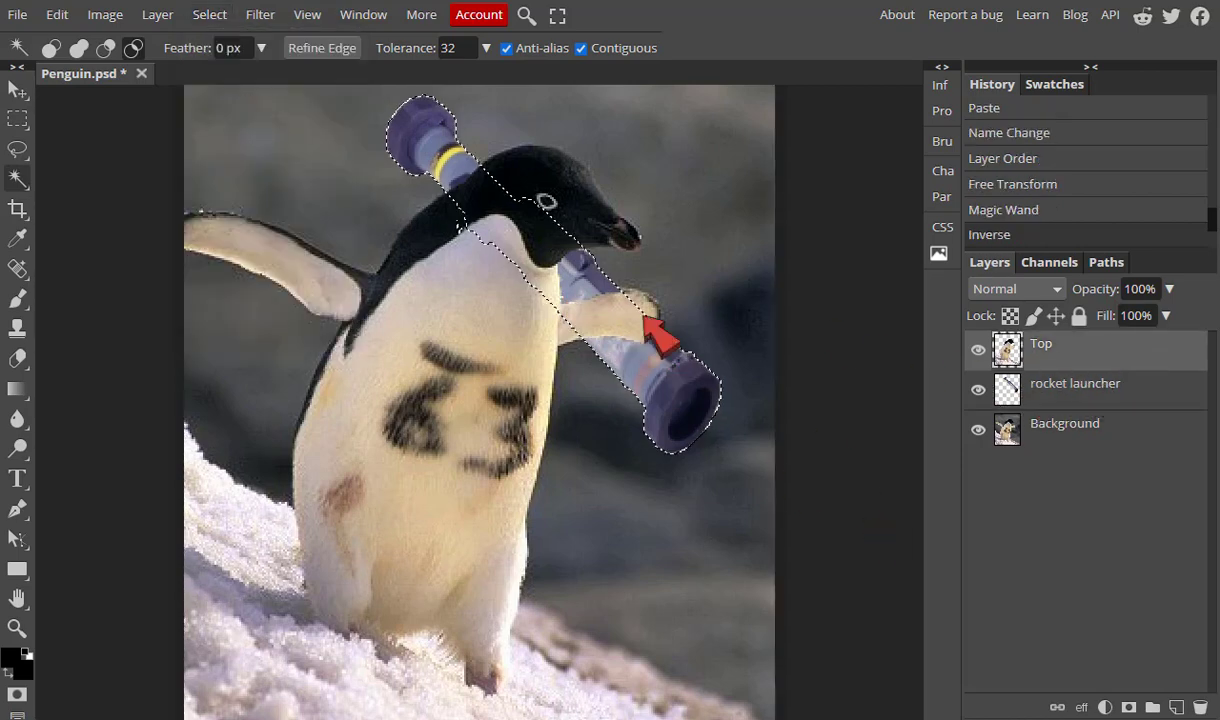
left_click(17, 328)
left_click(17, 299)
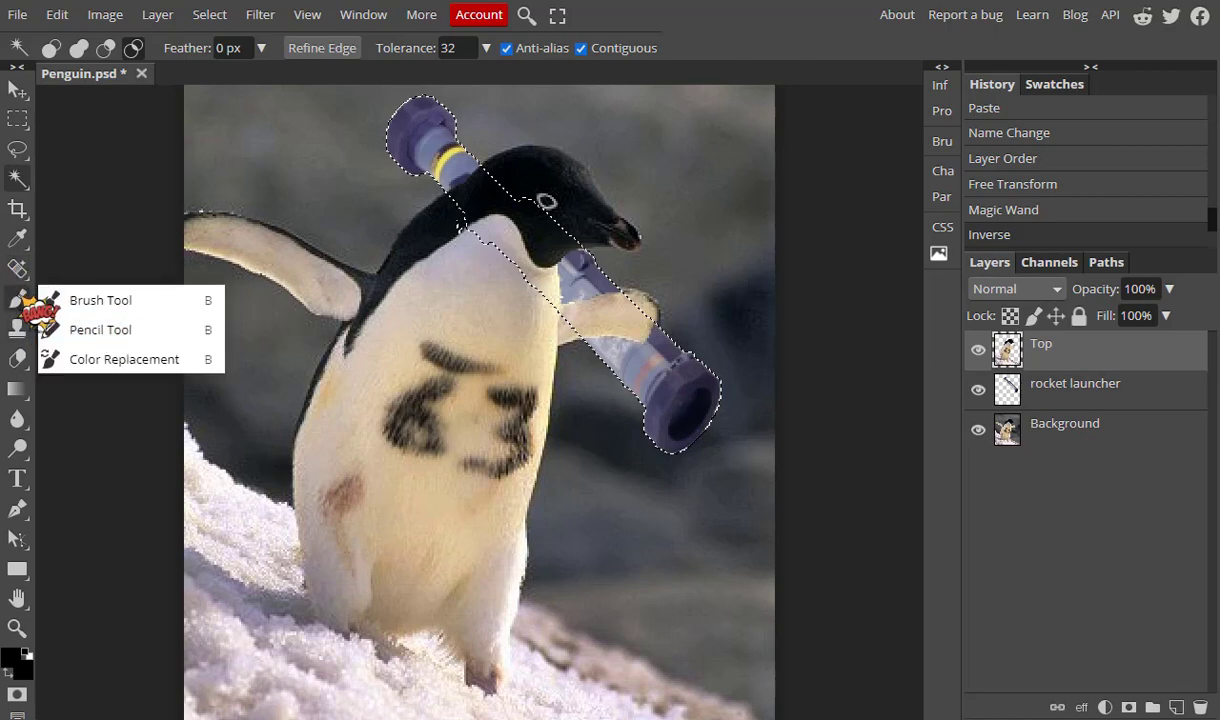
left_click(17, 268)
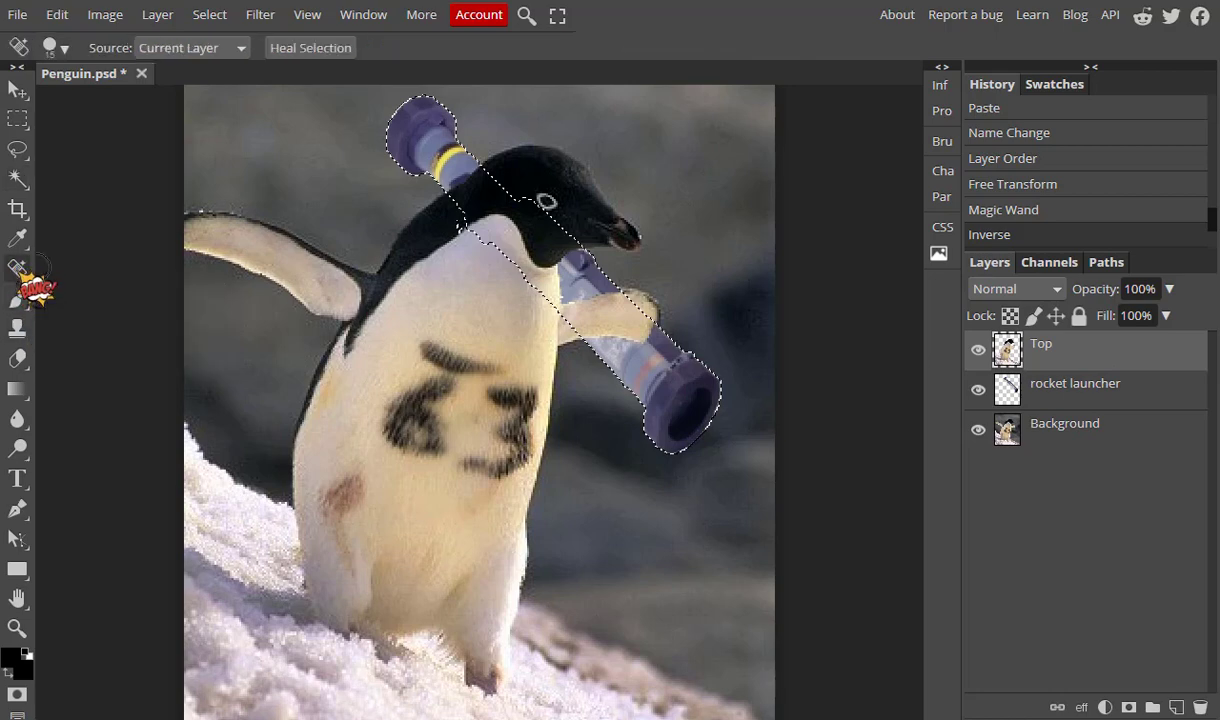
left_click(17, 268)
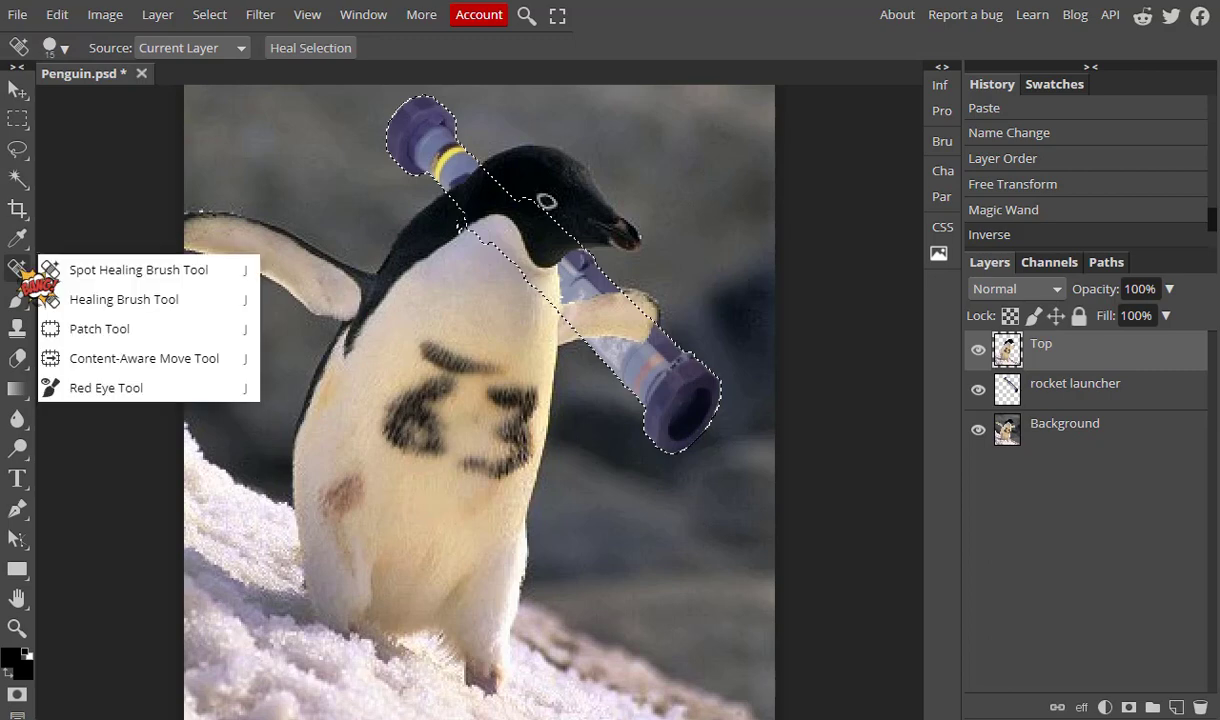
left_click(19, 360)
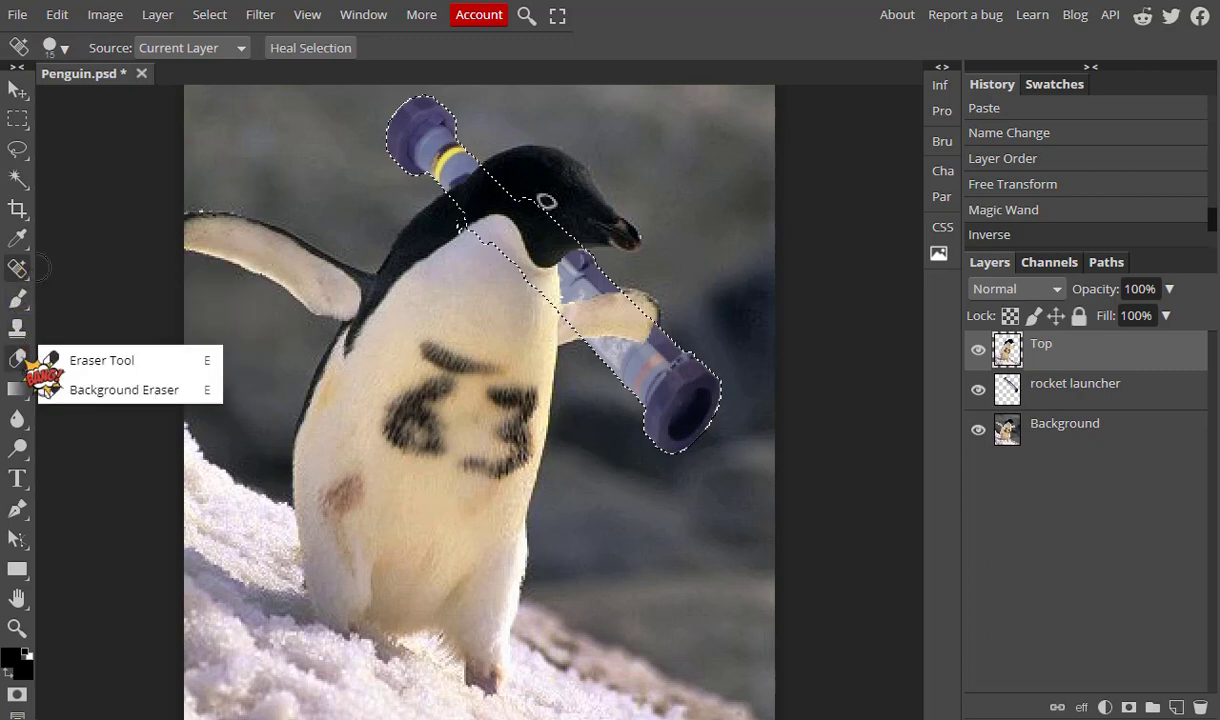
left_click(105, 361)
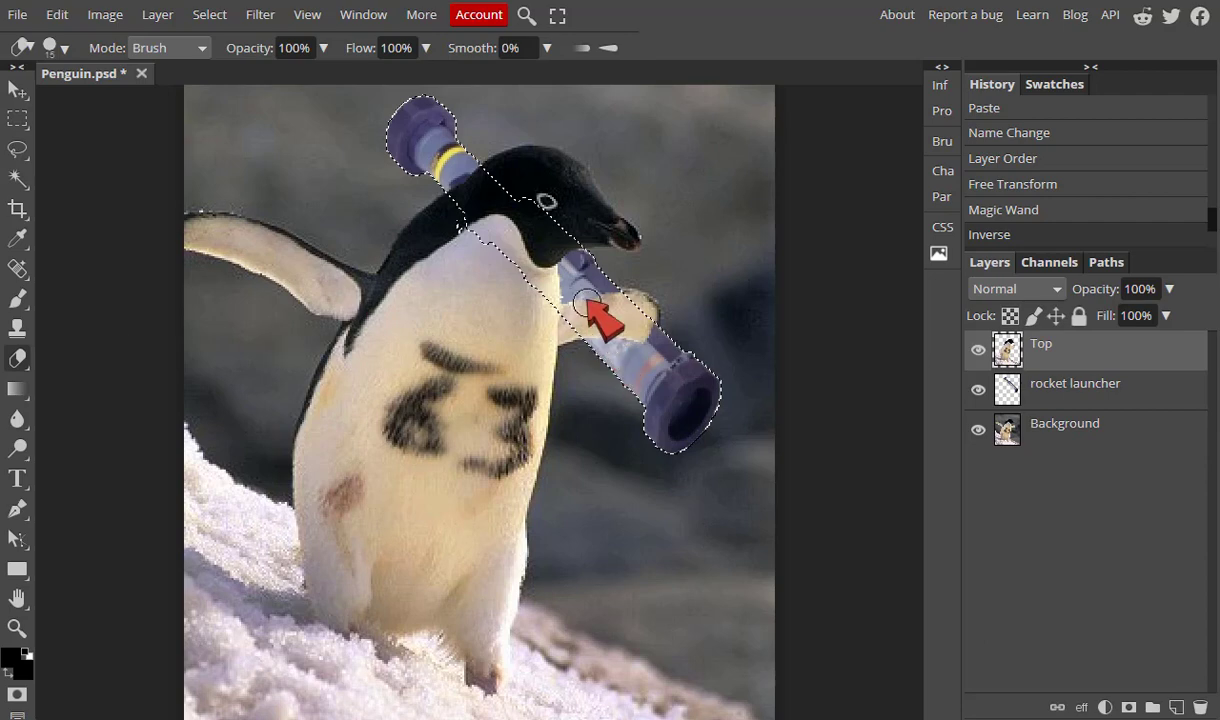
mouse_move(607, 299)
left_mouse_down()
mouse_move(647, 333)
mouse_move(552, 279)
left_mouse_up()
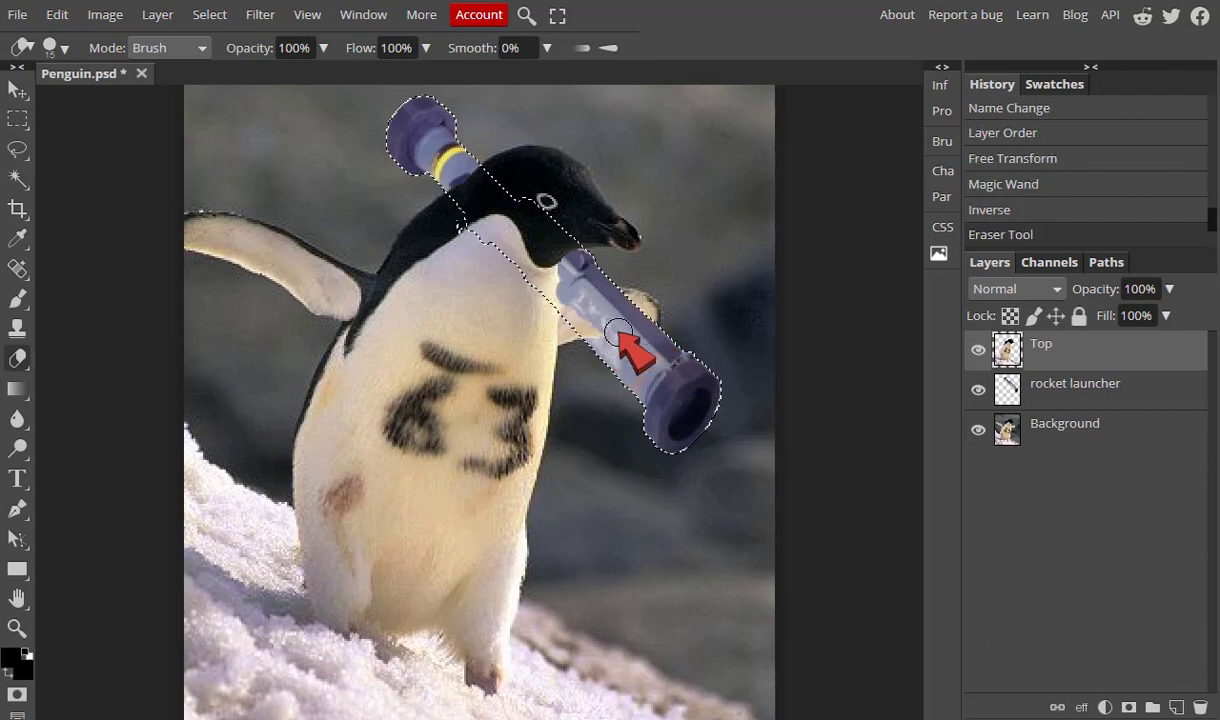
key("ctrl+z")
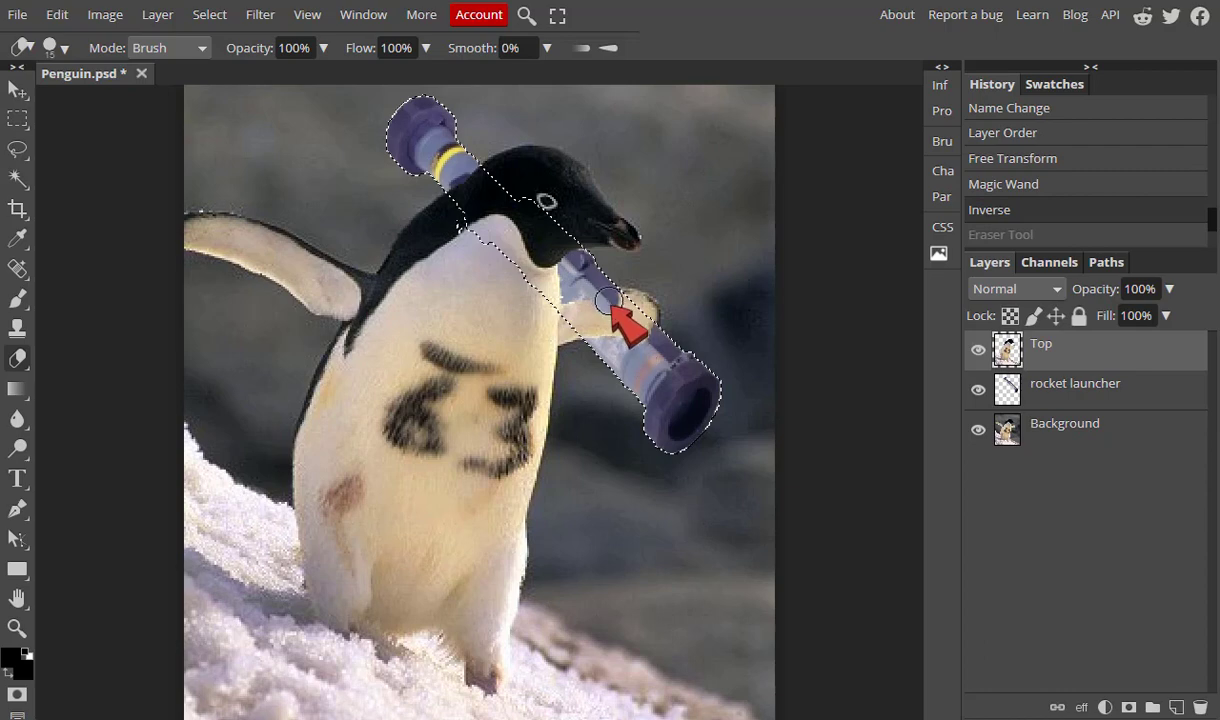
mouse_move(642, 331)
left_mouse_down()
mouse_move(596, 332)
mouse_move(574, 317)
mouse_move(578, 308)
mouse_move(643, 352)
left_mouse_up()
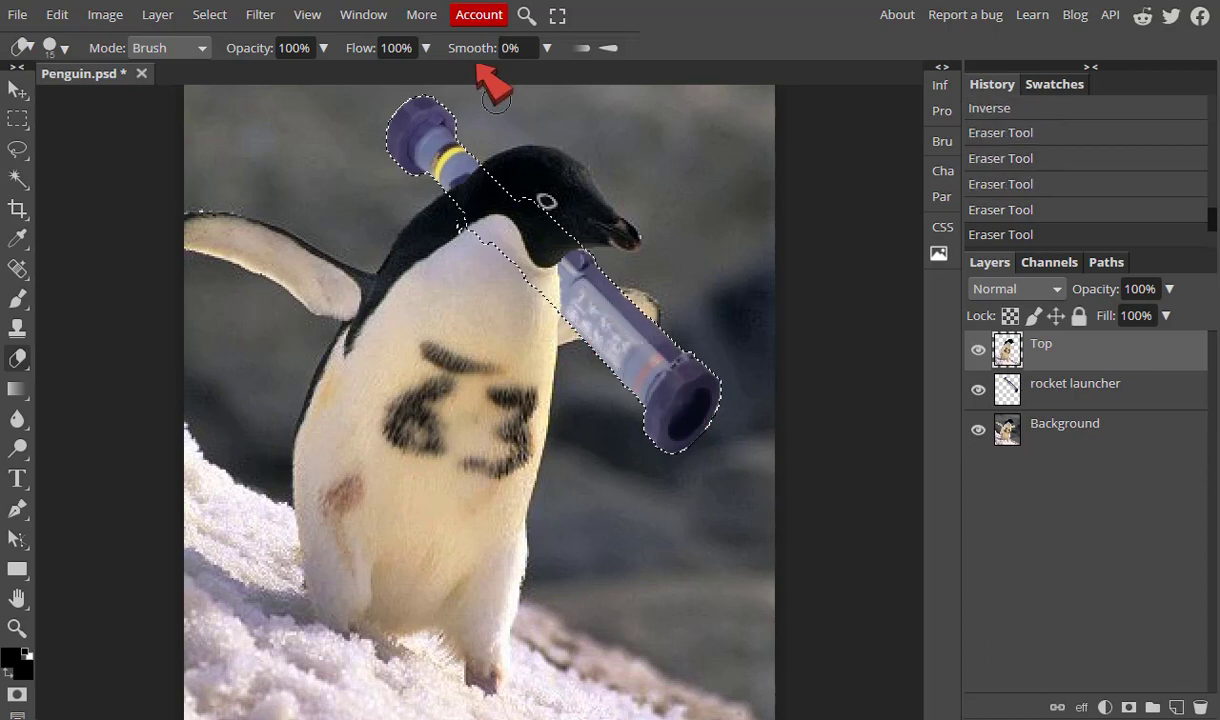
left_click(214, 15)
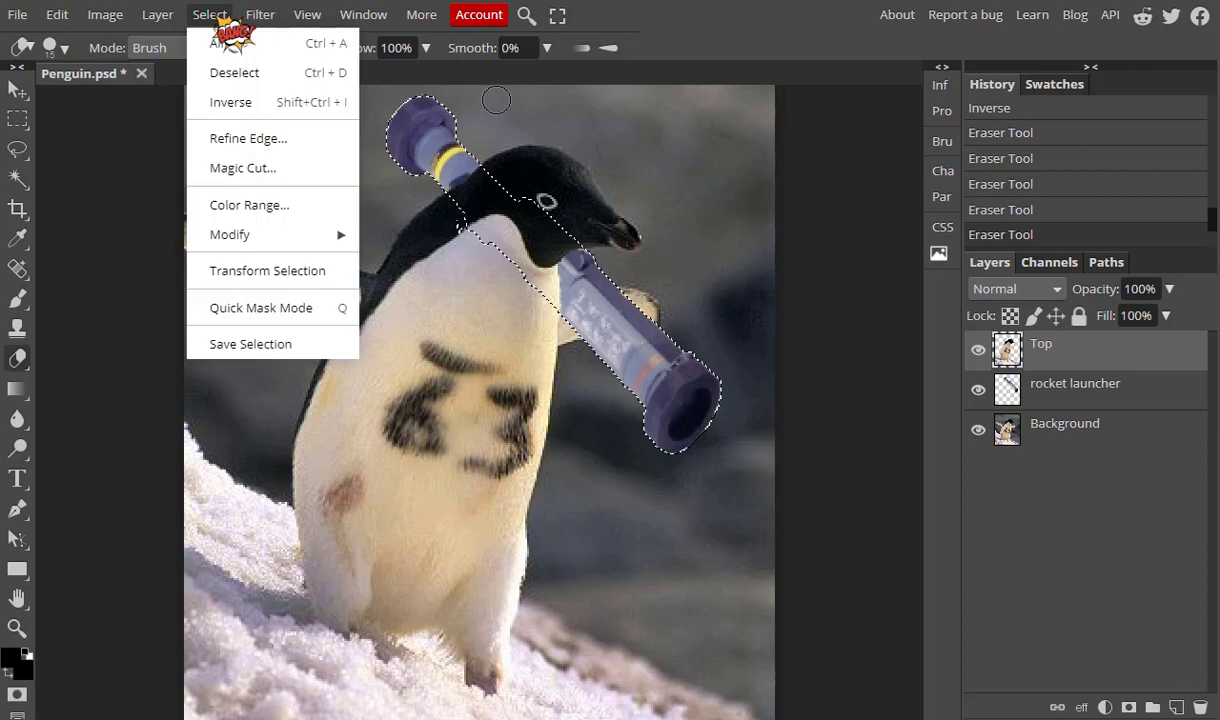
left_click(235, 74)
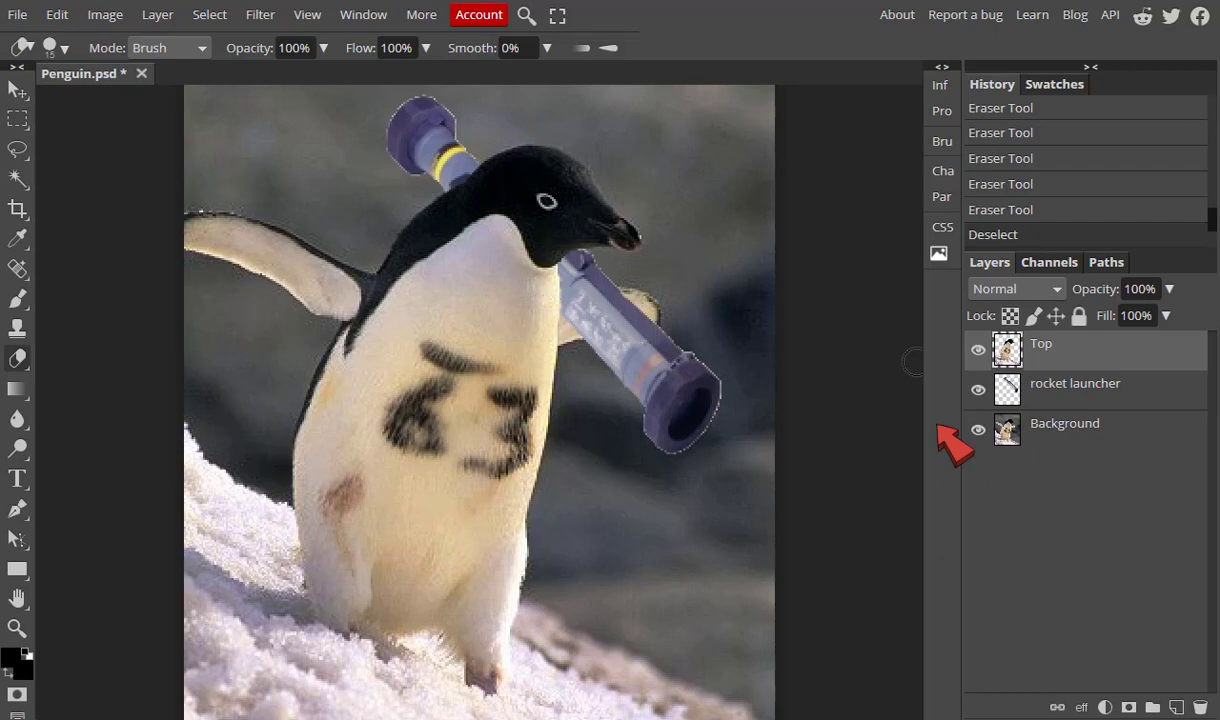
left_click_drag(940, 428, 1057, 453)
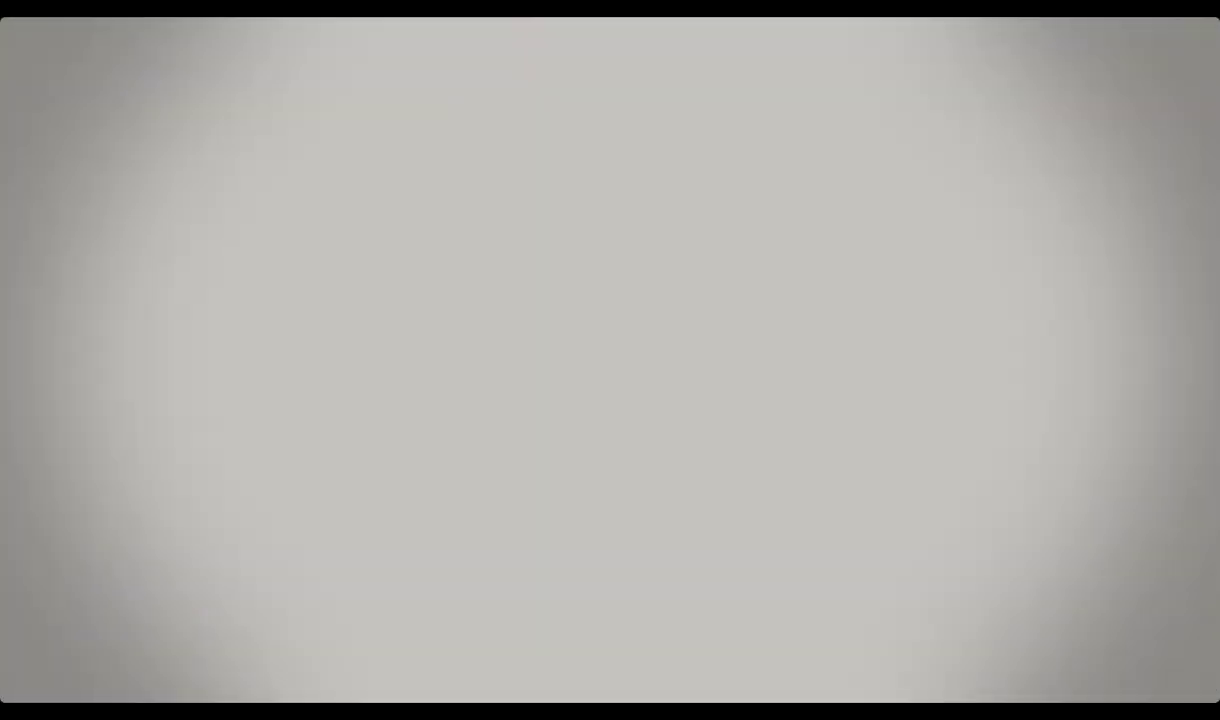